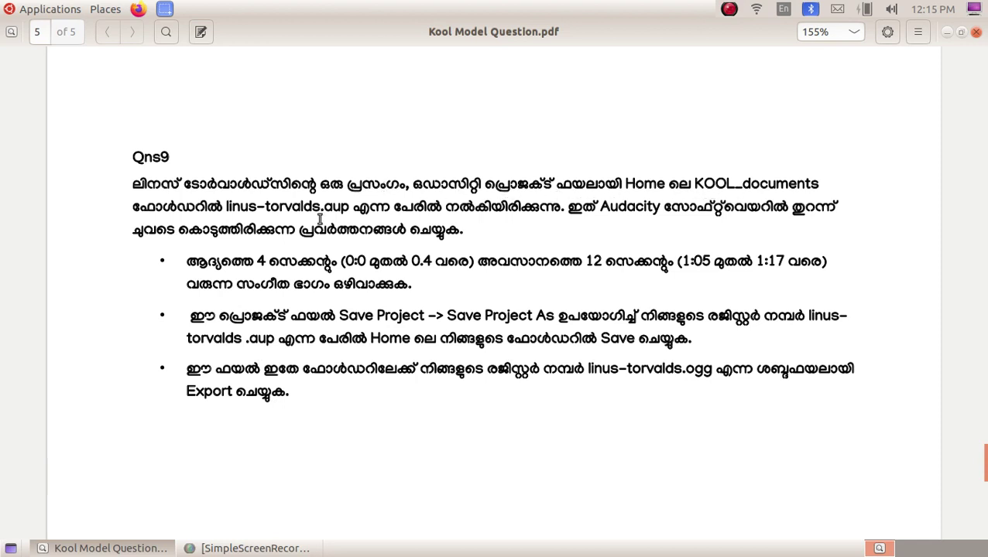
Step: Open the linus-torvalds.aup project in Audacity from the KOOL_documents folder in Home
{"action": "left_click", "coordinate": [945, 32]}
{"action": "double_click", "coordinate": [50, 63]}
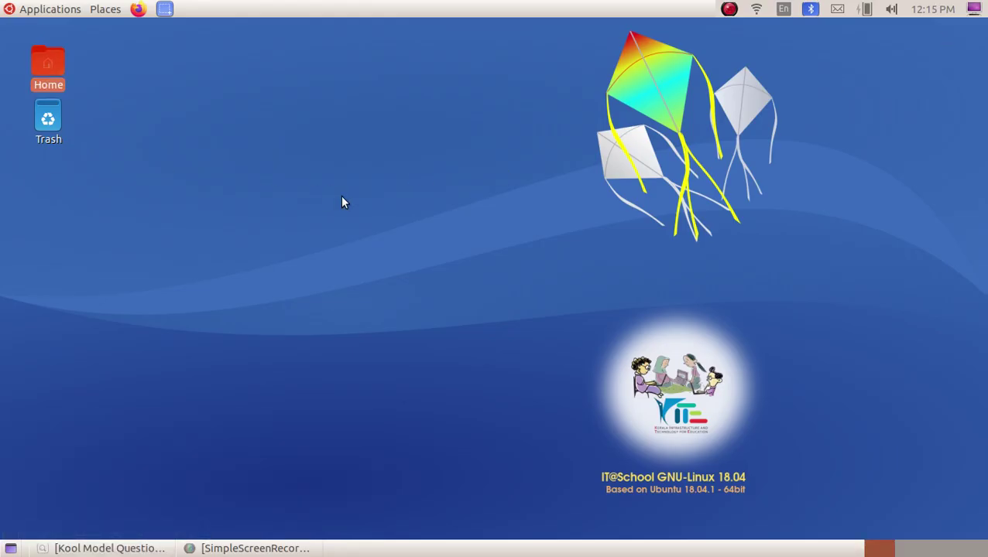
{"action": "double_click", "coordinate": [742, 161]}
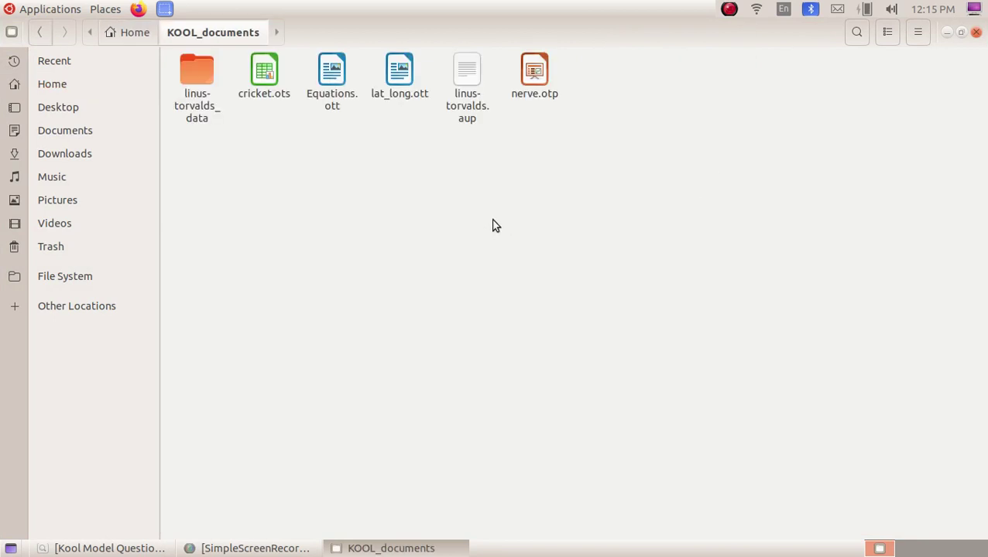
{"action": "left_click", "coordinate": [466, 112]}
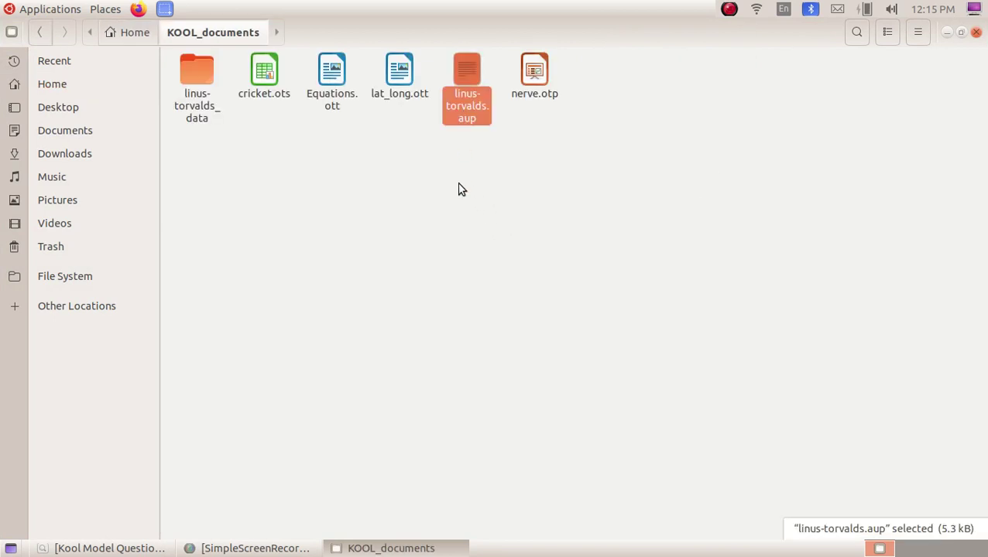
{"action": "left_click", "coordinate": [459, 188]}
{"action": "left_click", "coordinate": [476, 86]}
{"action": "left_click", "coordinate": [475, 165]}
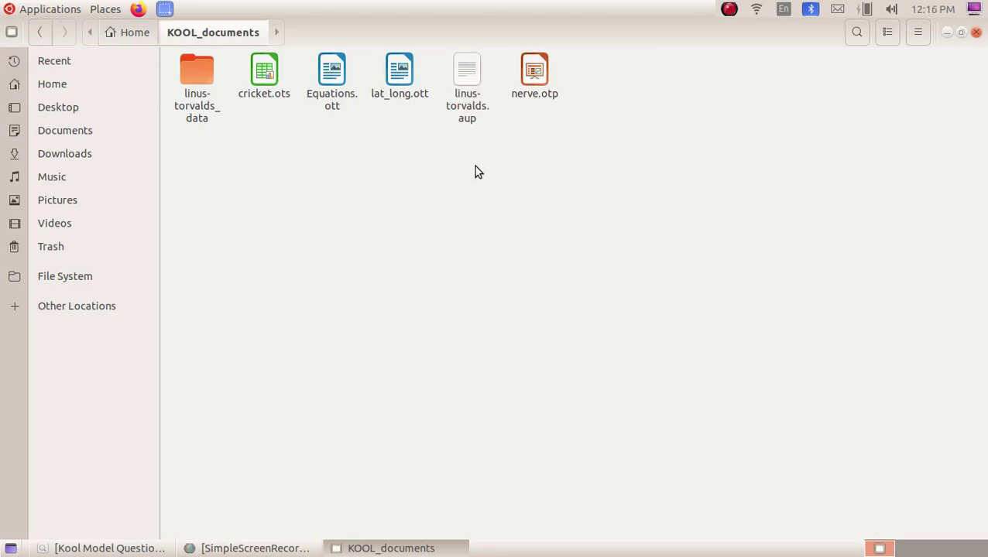
{"action": "left_click", "coordinate": [460, 99]}
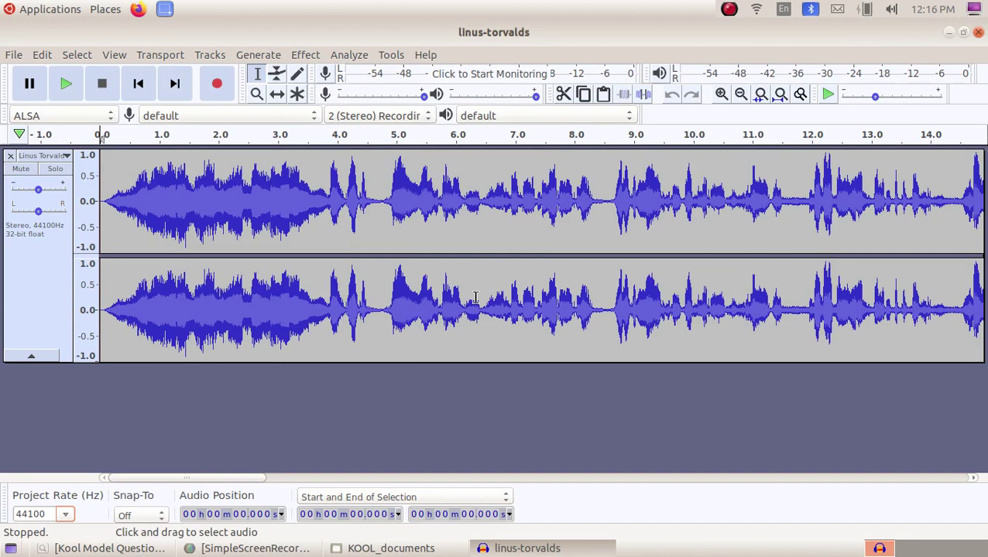
Step: Play the recording from its beginning, raise the system volume slightly while listening, and stop playback
{"action": "left_click", "coordinate": [65, 85]}
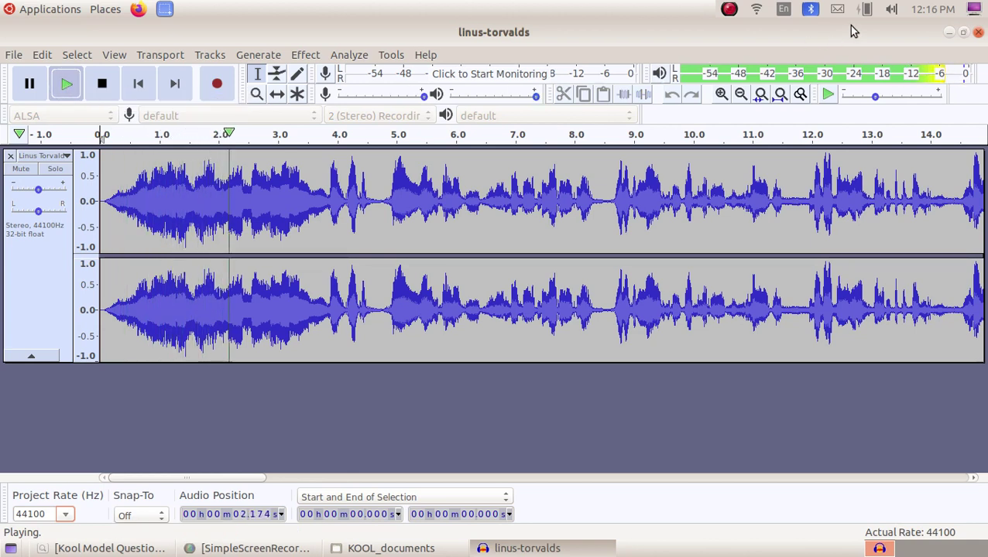
{"action": "left_click", "coordinate": [891, 9]}
{"action": "left_click_drag", "start_coordinate": [913, 45], "coordinate": [933, 48]}
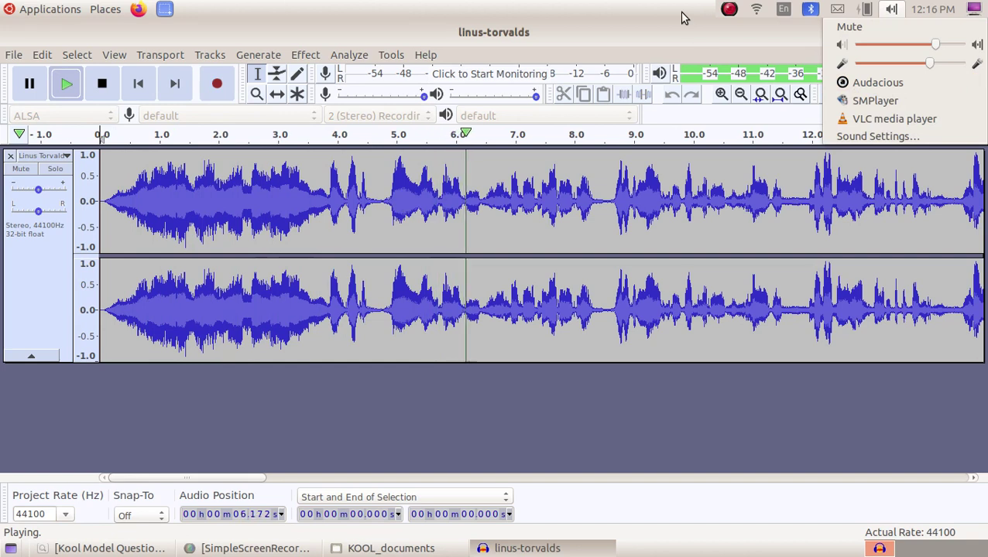
{"action": "left_click", "coordinate": [683, 17]}
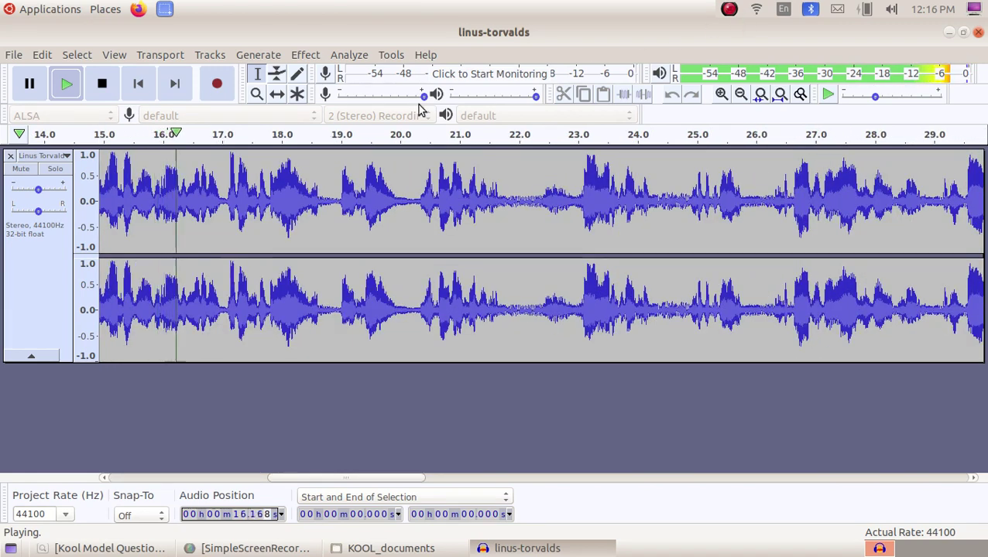
{"action": "left_click", "coordinate": [102, 85]}
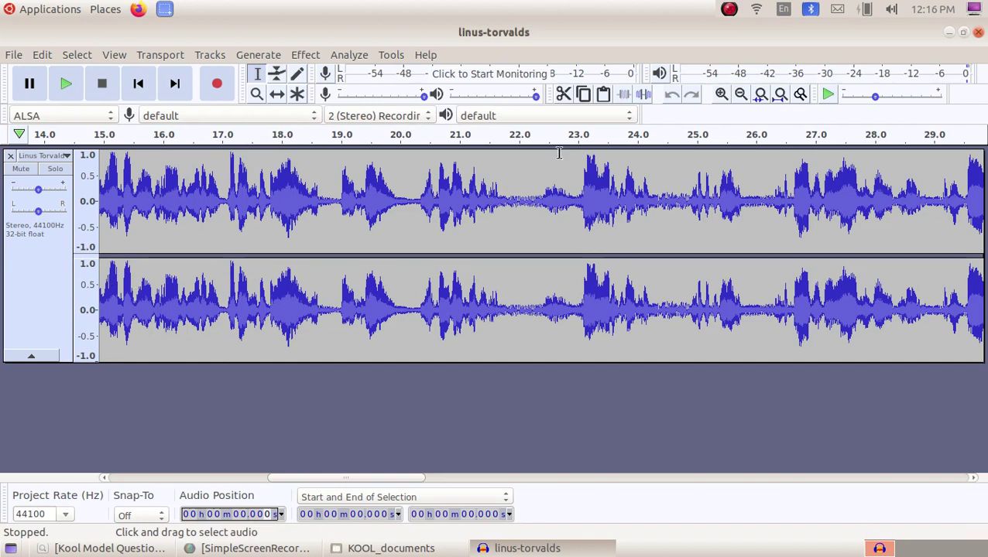
Step: Examine the waveform over the track's full length and check the trimming instructions in Kool Model Question.pdf
{"action": "left_click", "coordinate": [740, 94]}
{"action": "left_click", "coordinate": [740, 95]}
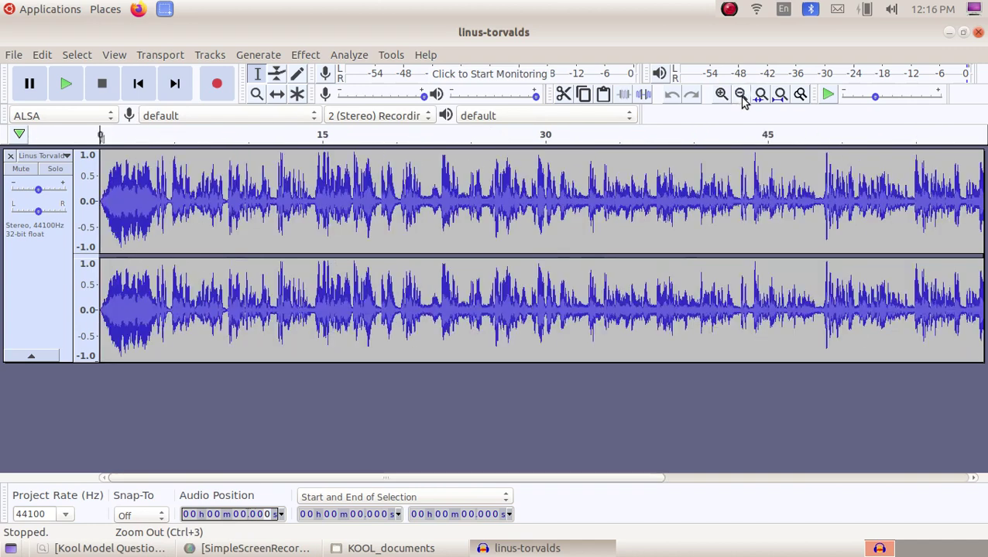
{"action": "left_click", "coordinate": [740, 95]}
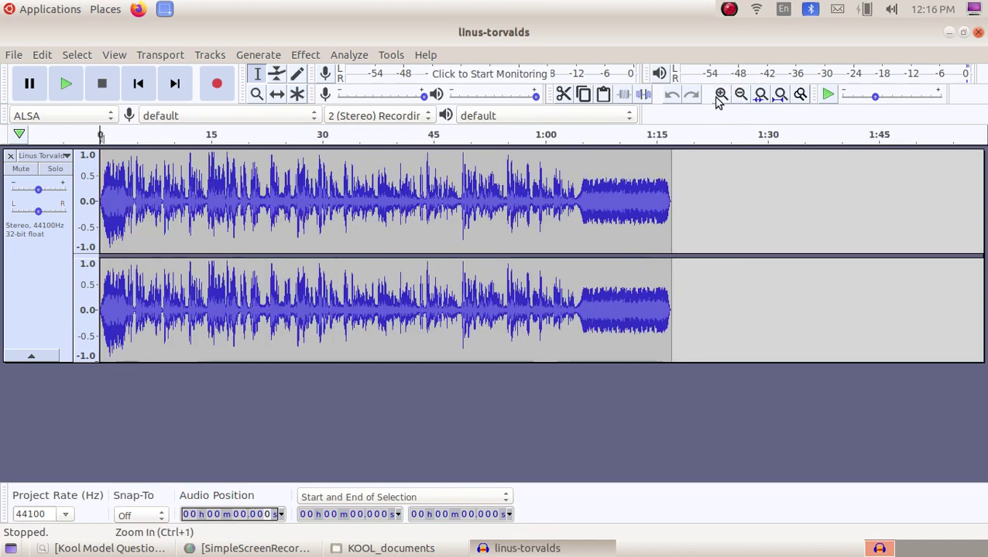
{"action": "left_click", "coordinate": [720, 94]}
{"action": "left_click", "coordinate": [720, 94]}
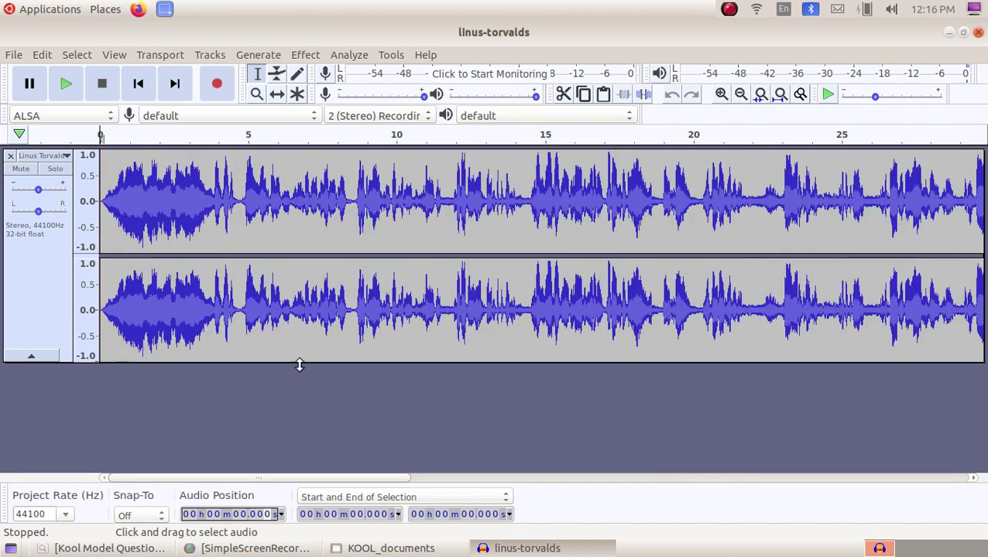
{"action": "left_click", "coordinate": [130, 547]}
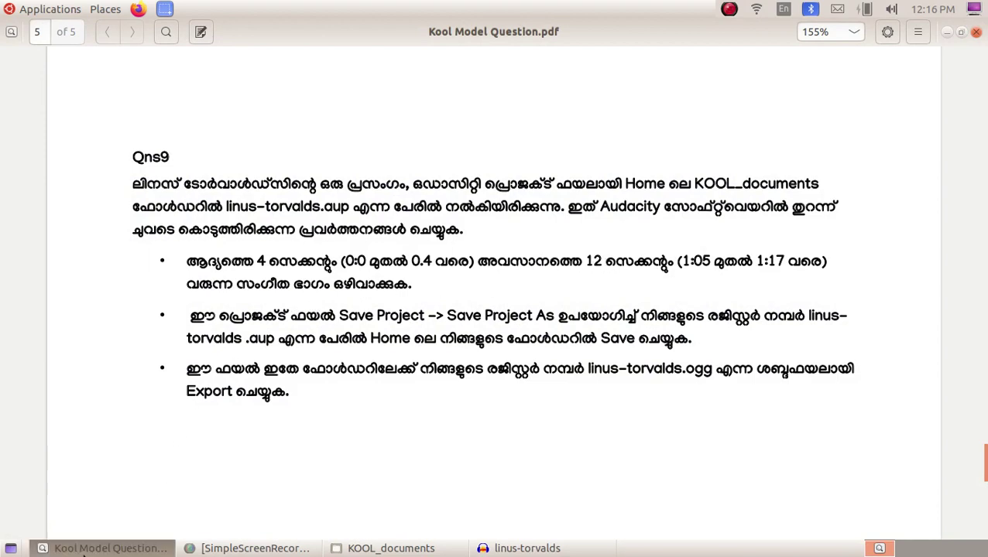
{"action": "key", "text": "alt+Tab"}
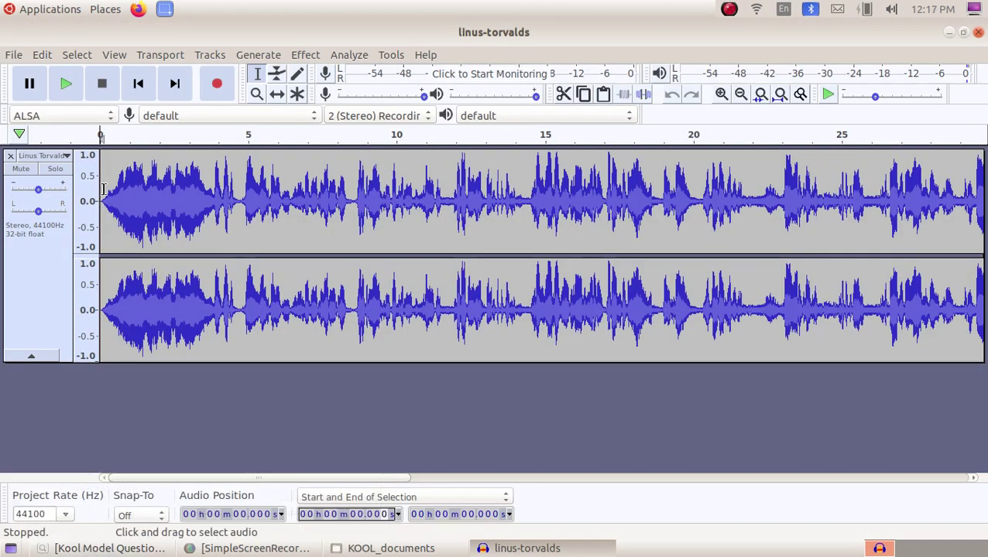
Step: Listen to the first seconds of the track at a closer zoom to locate where the intro music ends
{"action": "left_click", "coordinate": [65, 85]}
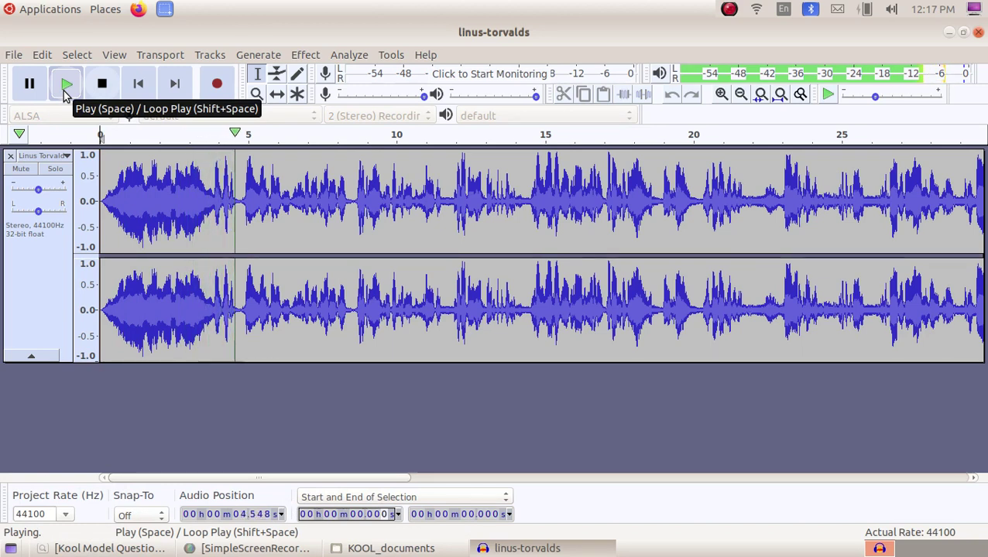
{"action": "left_click", "coordinate": [65, 87]}
{"action": "left_click", "coordinate": [102, 85]}
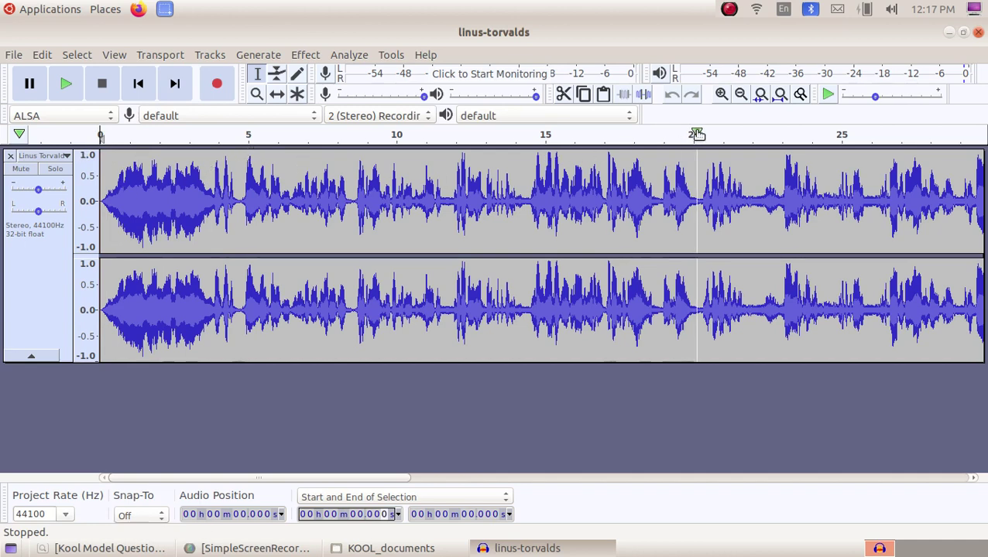
{"action": "left_click", "coordinate": [721, 95]}
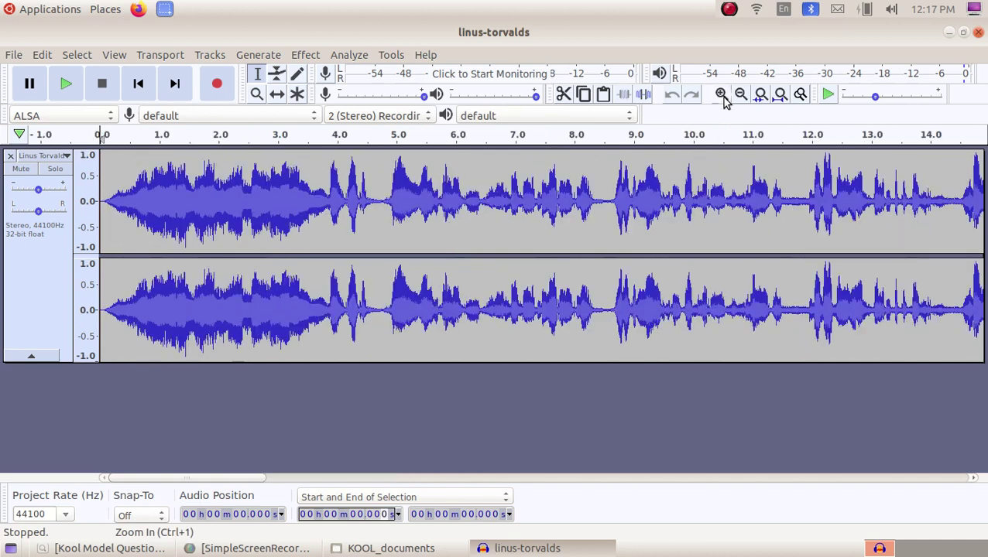
{"action": "left_click", "coordinate": [721, 94]}
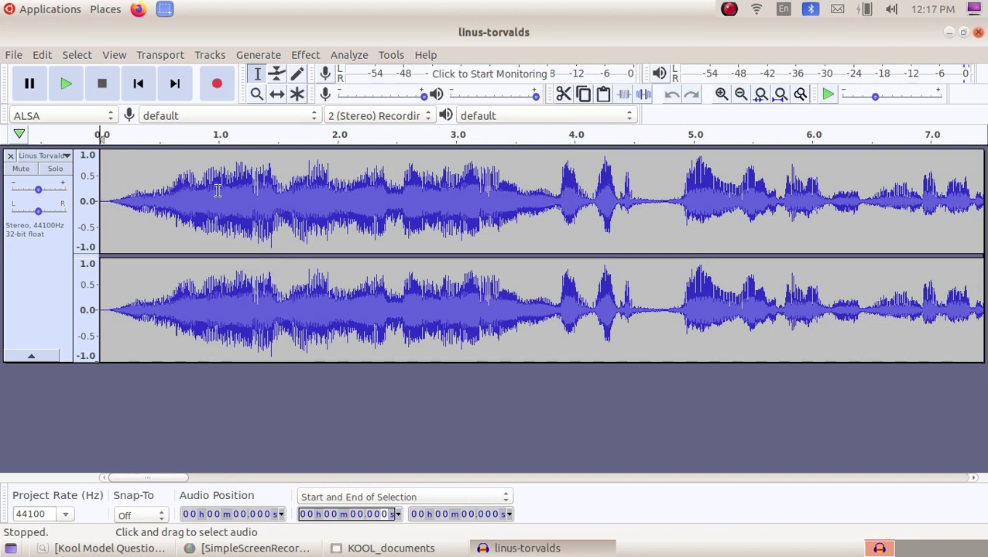
{"action": "left_click", "coordinate": [71, 88]}
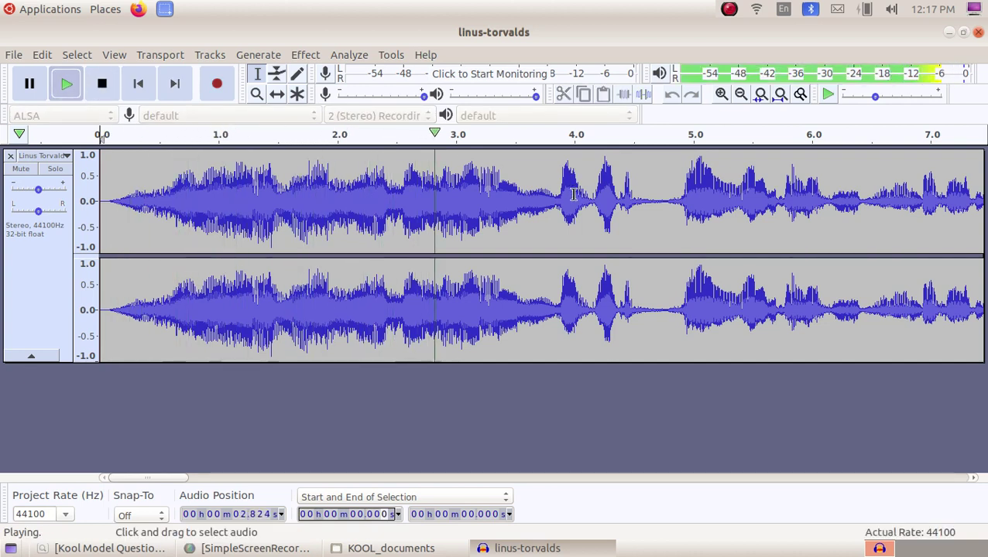
{"action": "left_click", "coordinate": [101, 85]}
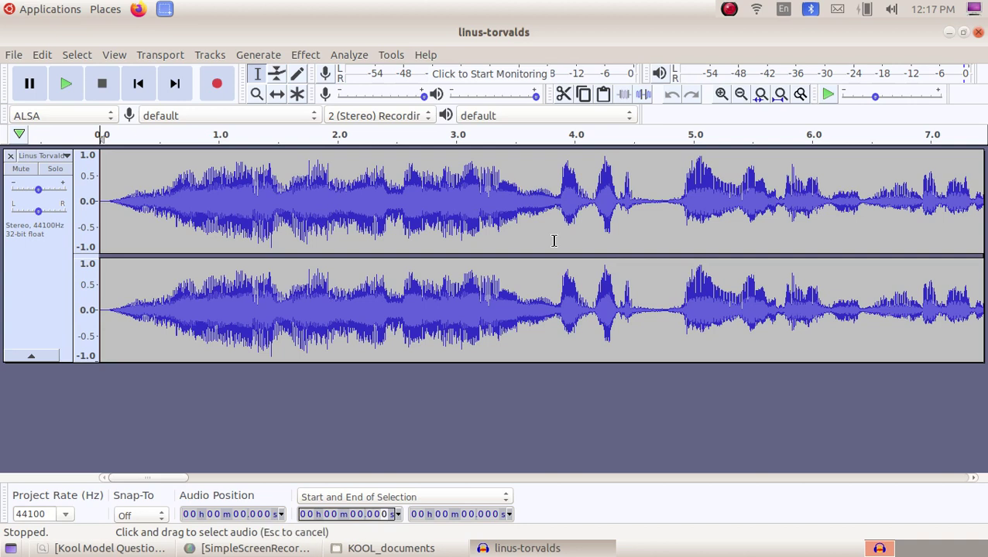
Step: Delete the intro music from 0 to about 3.83 seconds and play the new beginning of the track
{"action": "left_click_drag", "start_coordinate": [553, 241], "coordinate": [96, 246]}
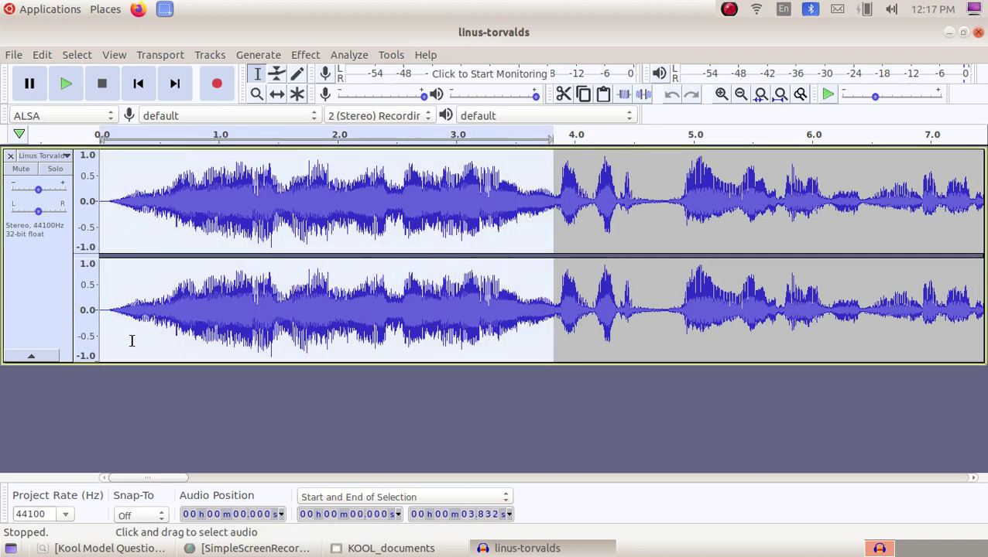
{"action": "key", "text": "Delete"}
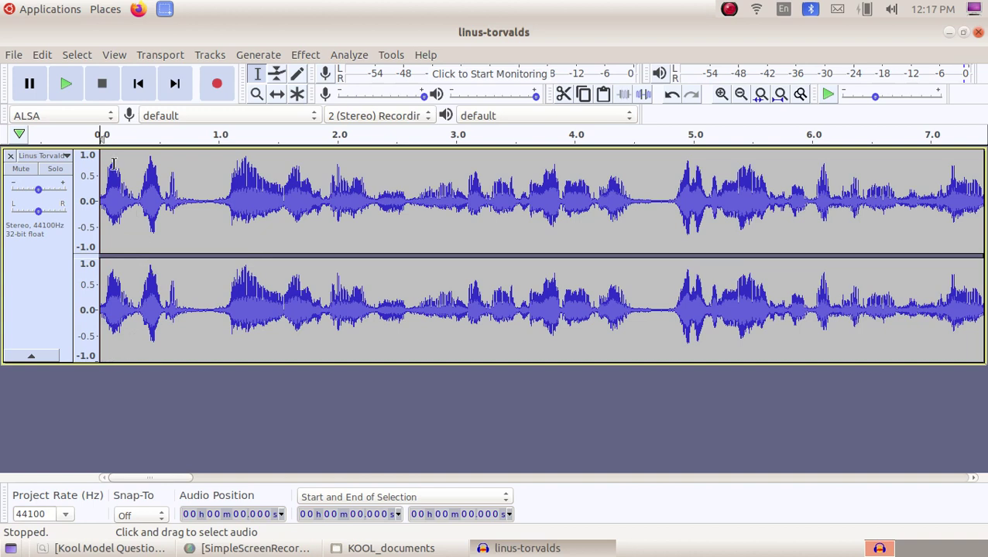
{"action": "left_click", "coordinate": [66, 86]}
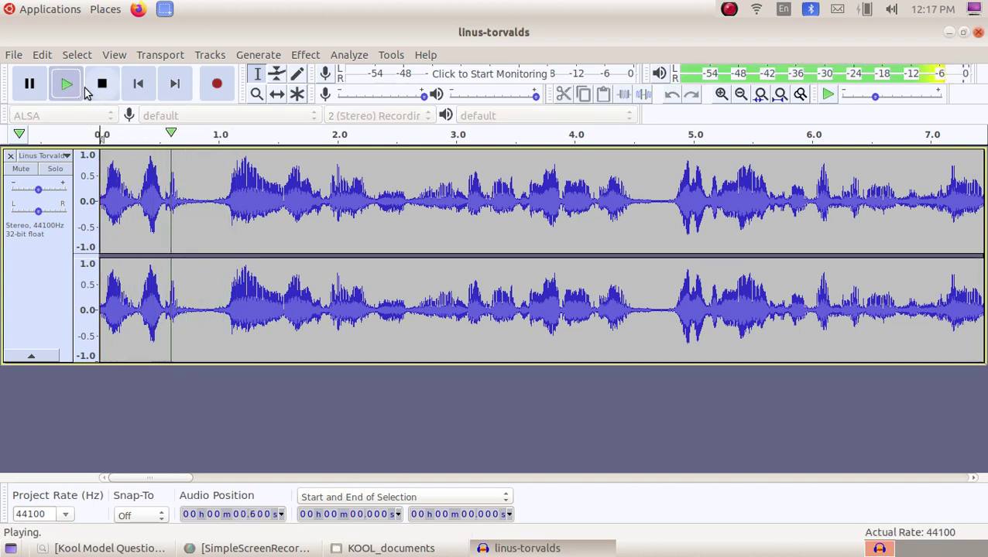
{"action": "left_click", "coordinate": [103, 87]}
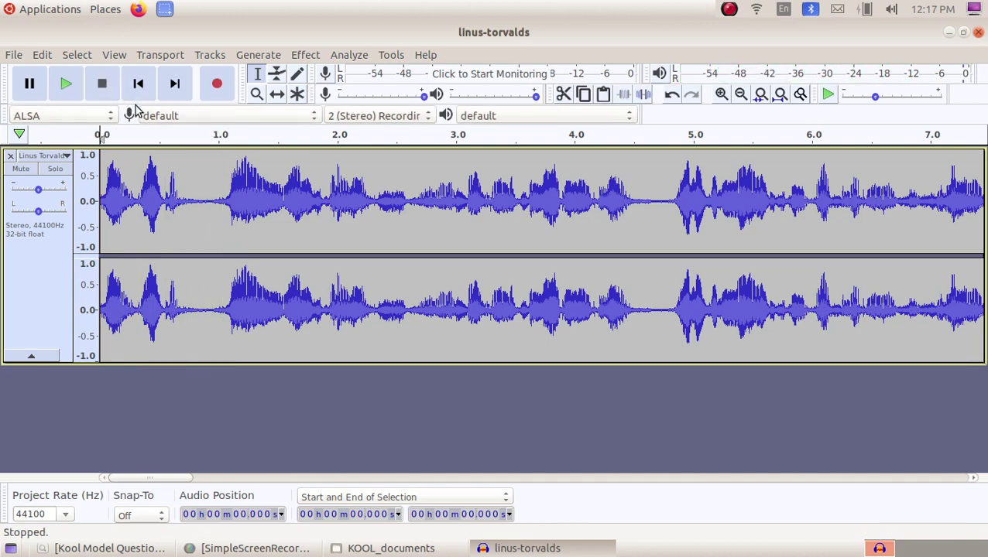
Step: Recheck the question document and listen to the track from about 59.3 seconds to locate the start of the closing music
{"action": "left_click", "coordinate": [132, 548]}
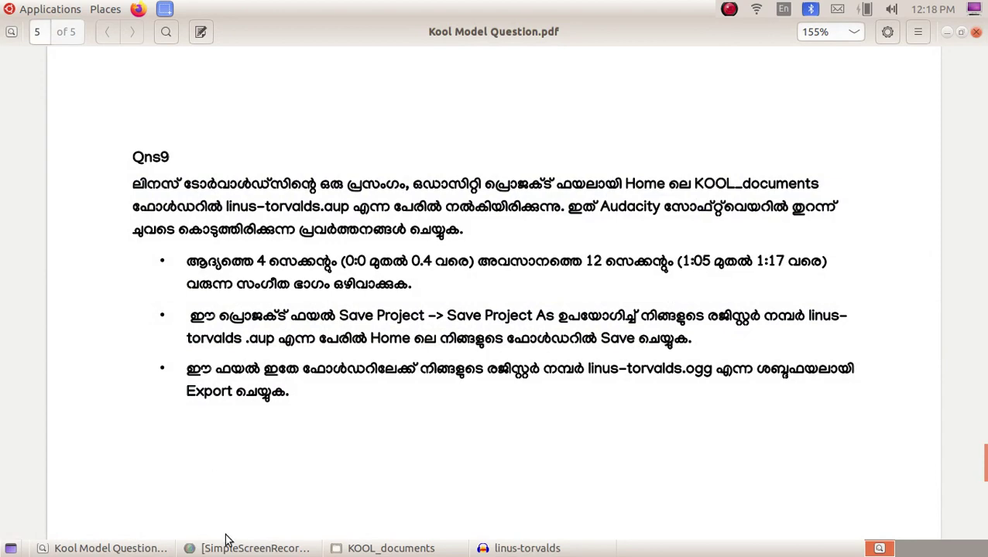
{"action": "left_click", "coordinate": [120, 545]}
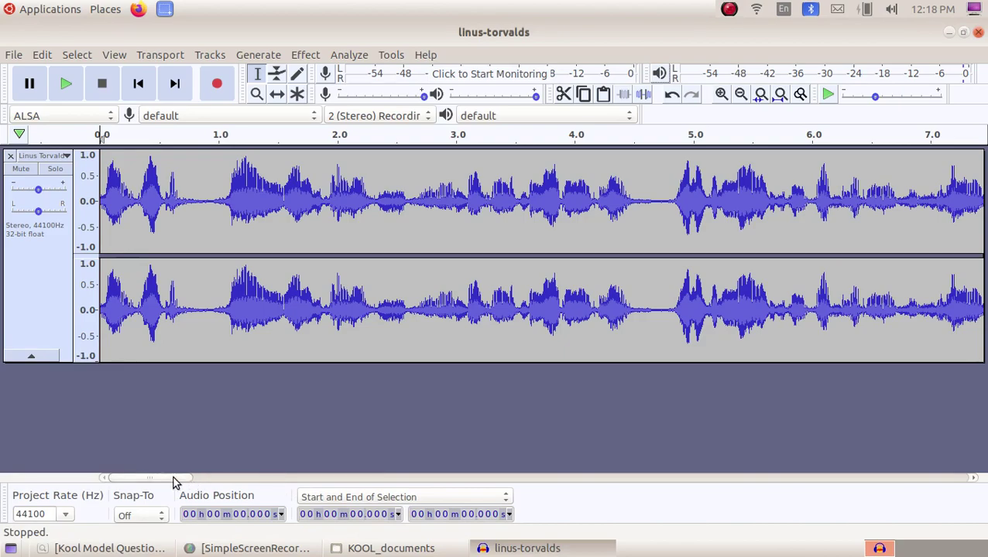
{"action": "left_click_drag", "start_coordinate": [173, 481], "coordinate": [902, 503]}
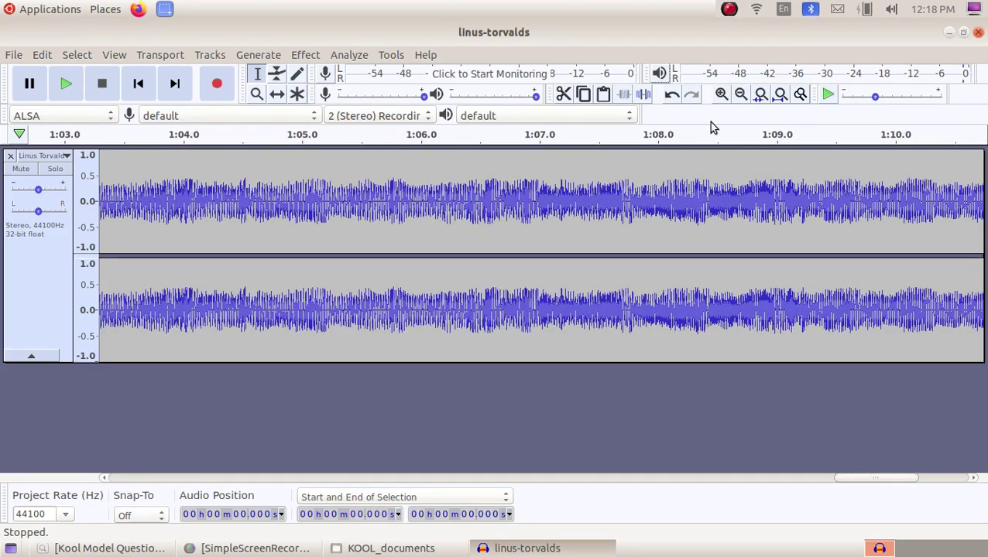
{"action": "left_click", "coordinate": [741, 94]}
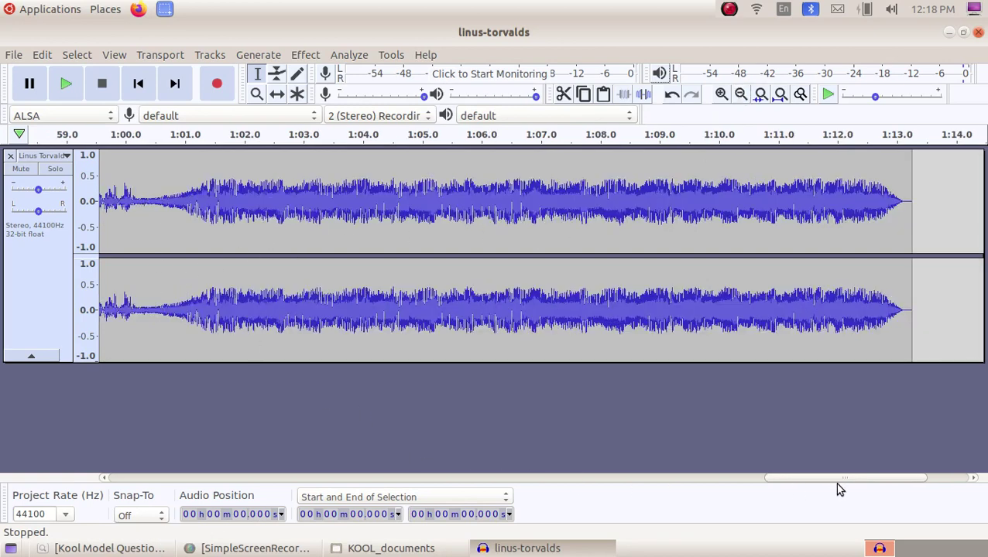
{"action": "scroll", "coordinate": [840, 480], "scroll_direction": "left", "scroll_amount": 1}
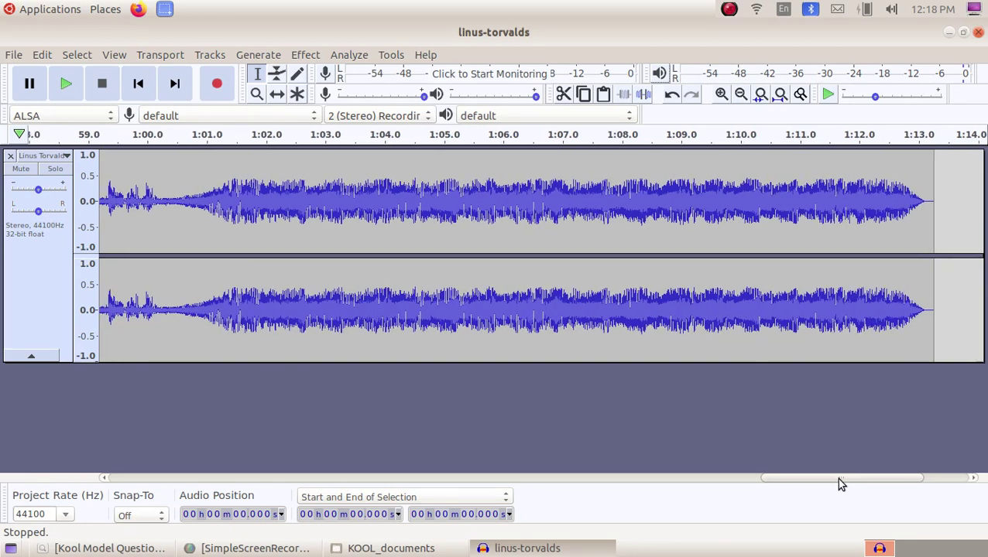
{"action": "left_click", "coordinate": [104, 209]}
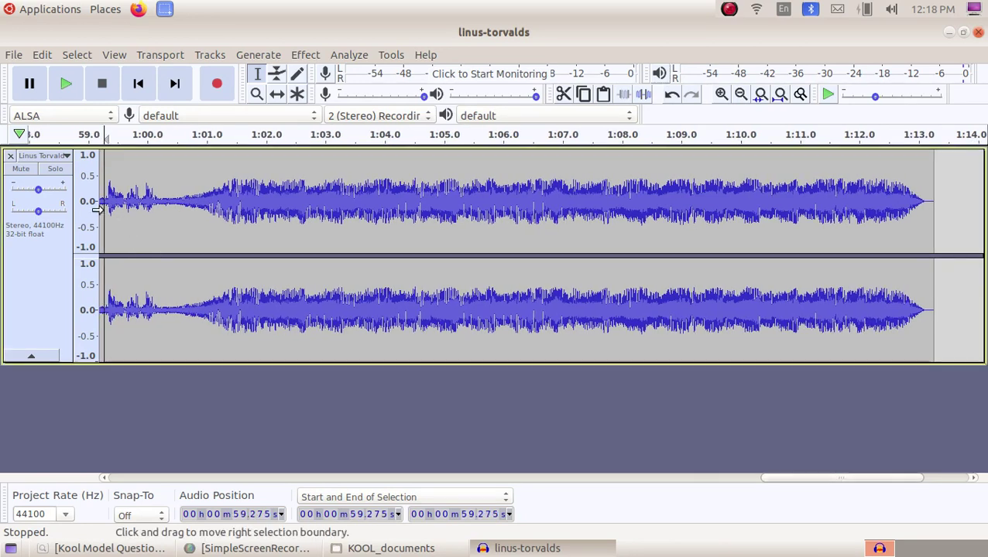
{"action": "left_click", "coordinate": [65, 86]}
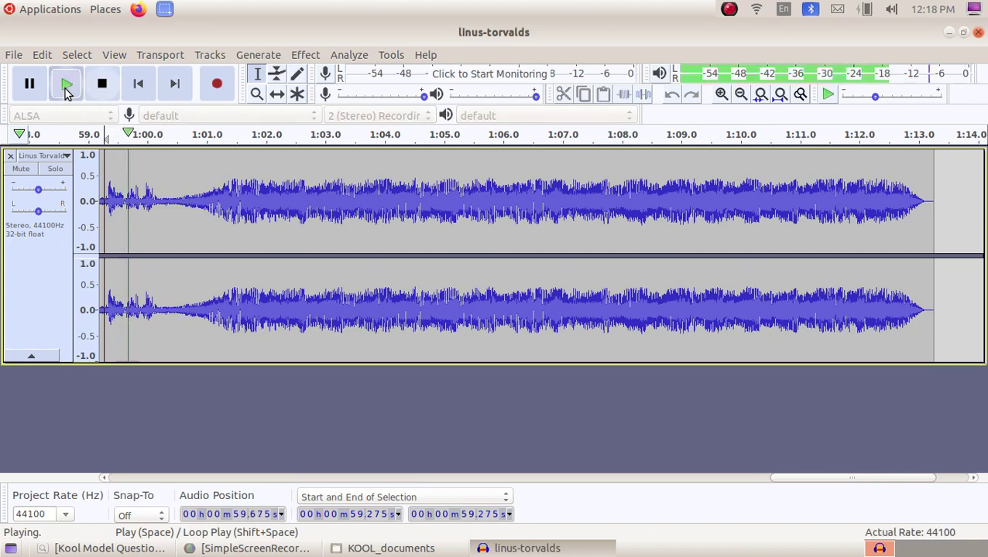
{"action": "left_click", "coordinate": [104, 85]}
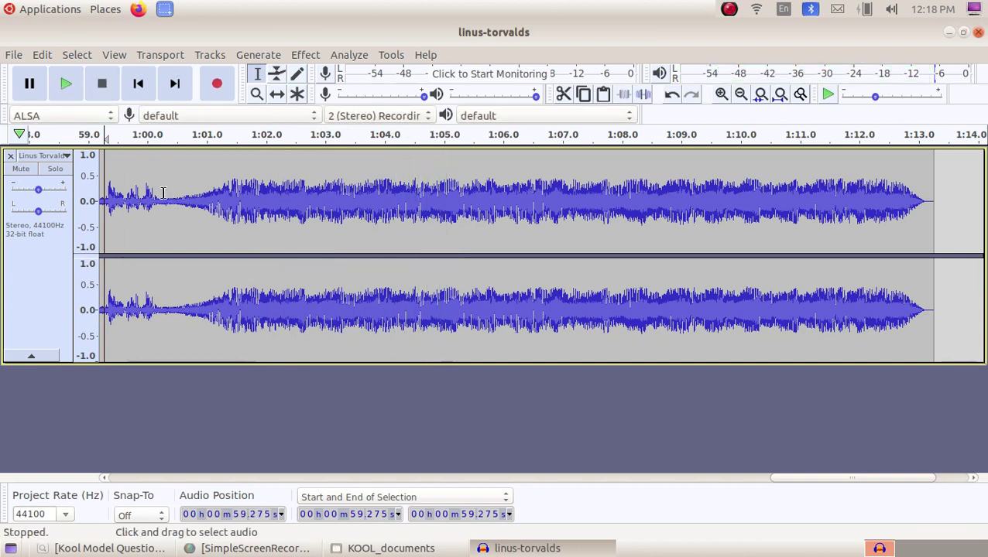
Step: Delete the closing music from about 1:00.3 to the end of the track at about 1:13.3
{"action": "left_click_drag", "start_coordinate": [166, 202], "coordinate": [934, 270]}
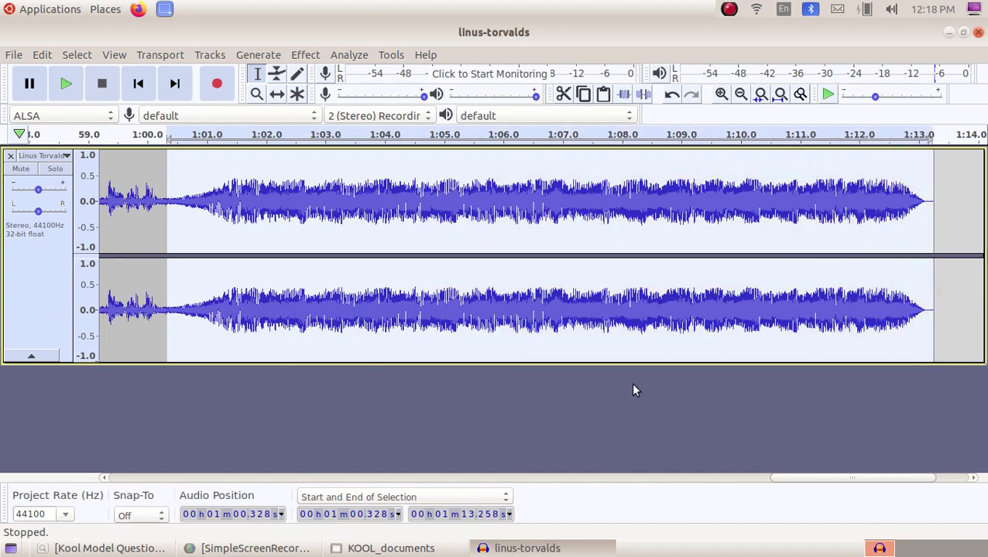
{"action": "key", "text": "Delete"}
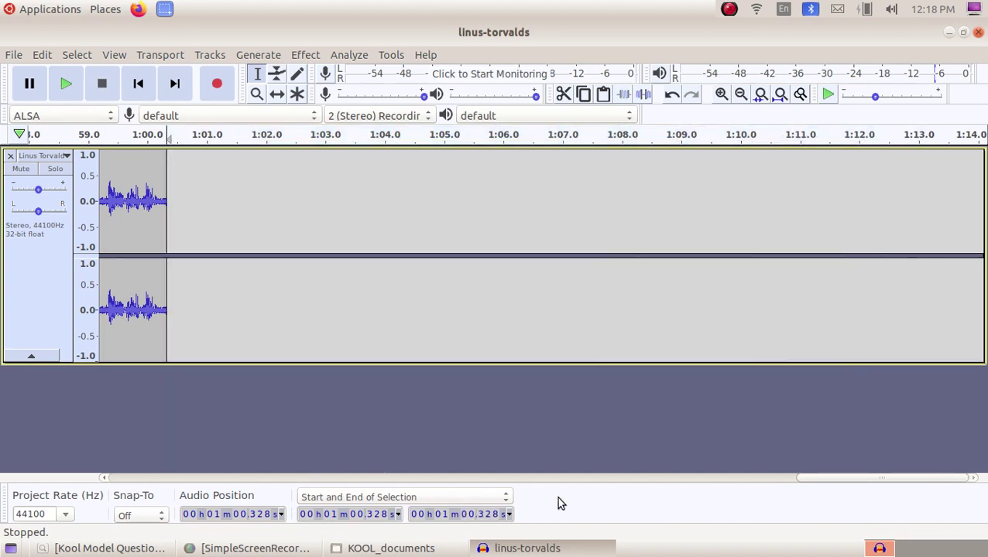
{"action": "left_click_drag", "start_coordinate": [825, 477], "coordinate": [163, 439]}
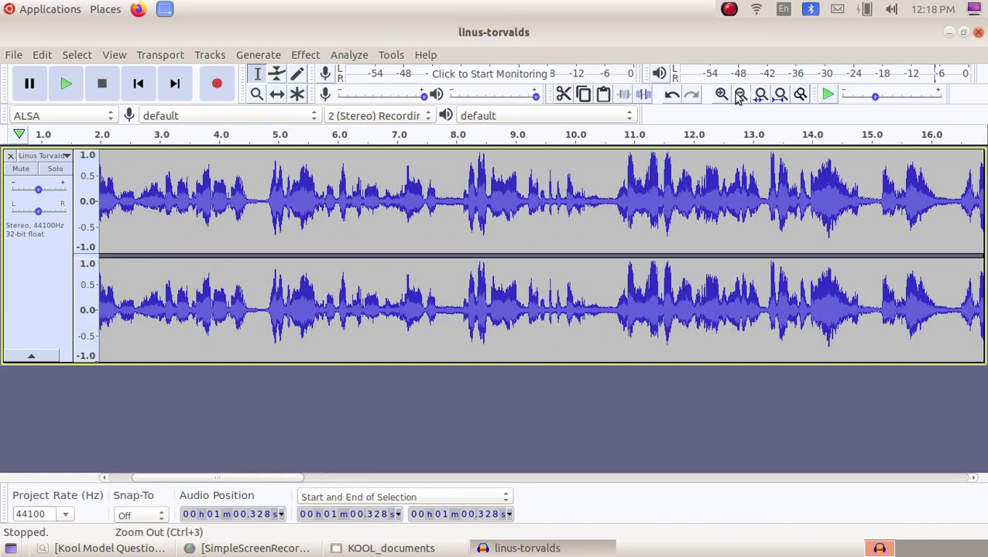
Step: Look over the whole trimmed track, then recheck the project-saving instructions under Qns9 in the question document
{"action": "left_click", "coordinate": [740, 93]}
{"action": "left_click", "coordinate": [739, 93]}
{"action": "left_click", "coordinate": [739, 94]}
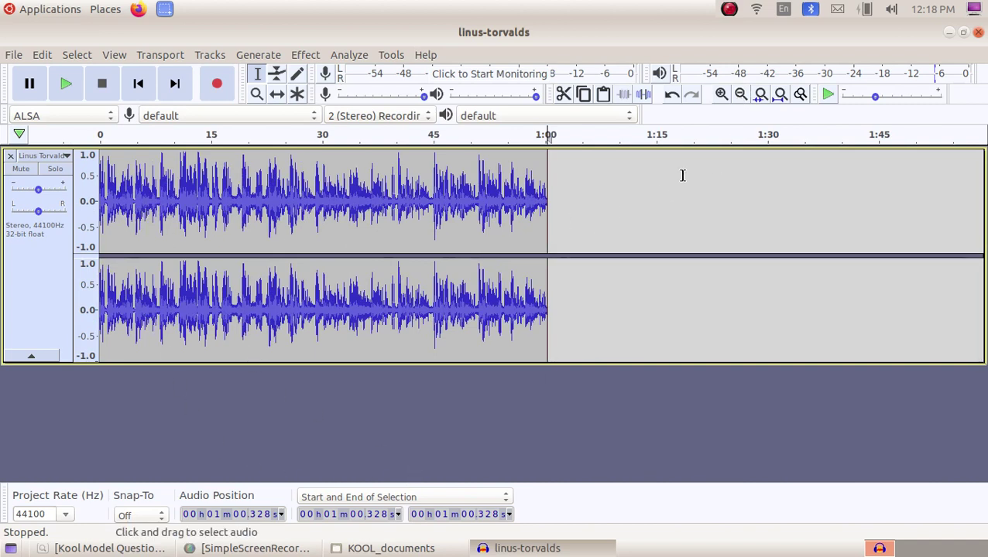
{"action": "left_click", "coordinate": [721, 93]}
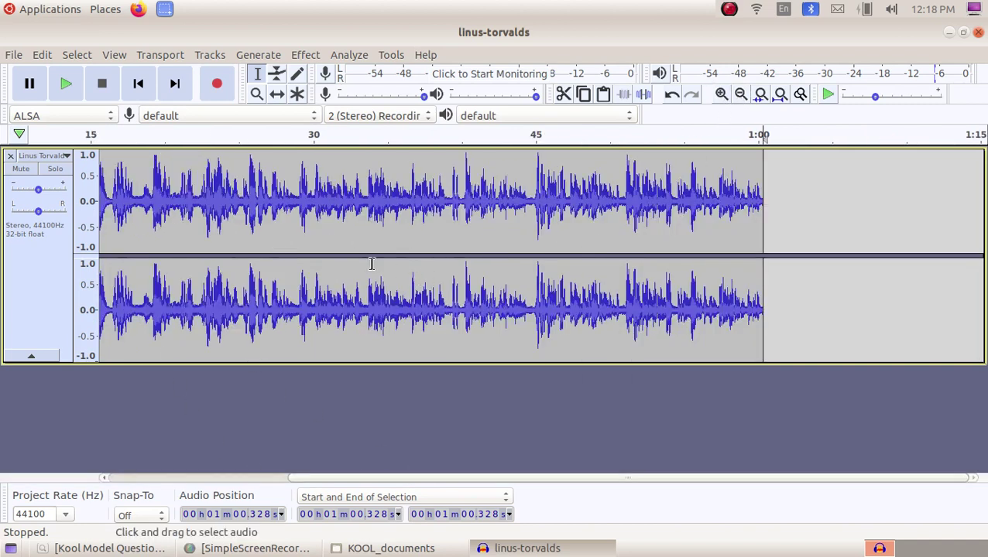
{"action": "left_click", "coordinate": [86, 549]}
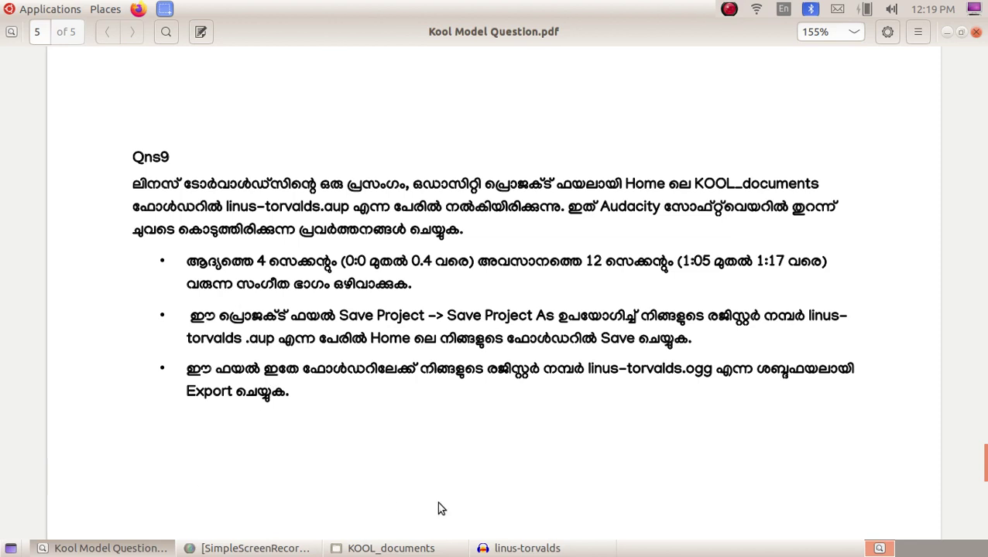
{"action": "left_click", "coordinate": [527, 548]}
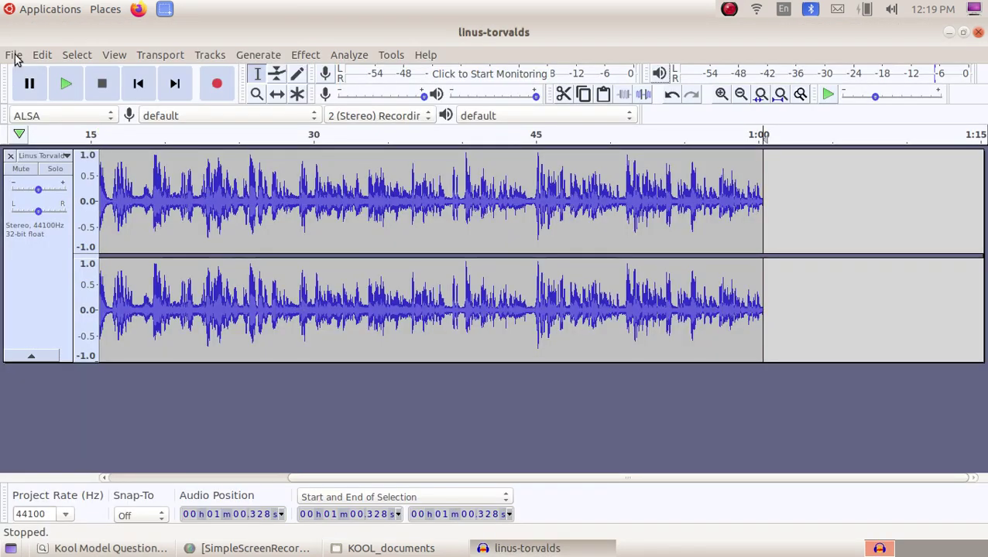
Step: Start saving the project under a new name, with the register-number KOOLfiles folder in the home directory as destination
{"action": "left_click", "coordinate": [14, 58]}
{"action": "mouse_move", "coordinate": [72, 148]}
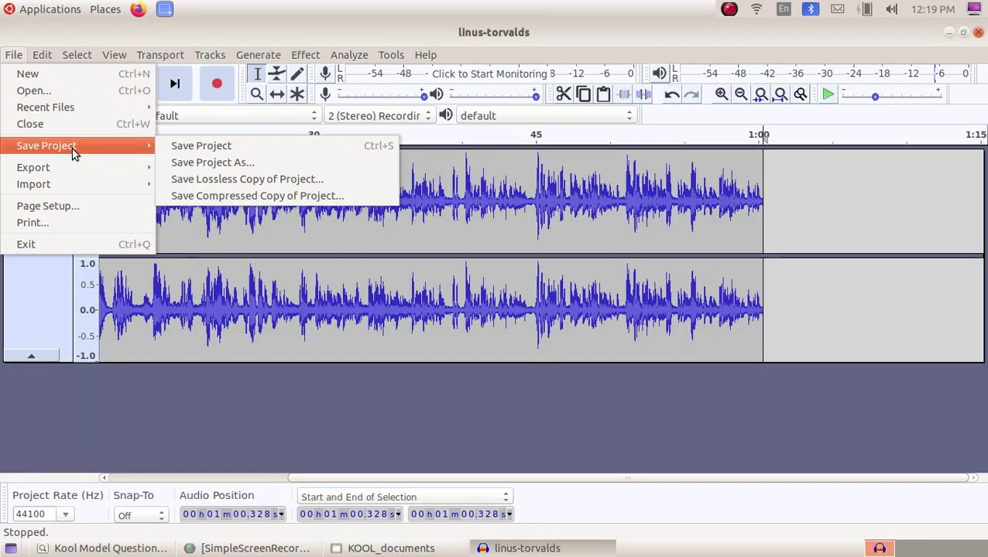
{"action": "left_click", "coordinate": [250, 164]}
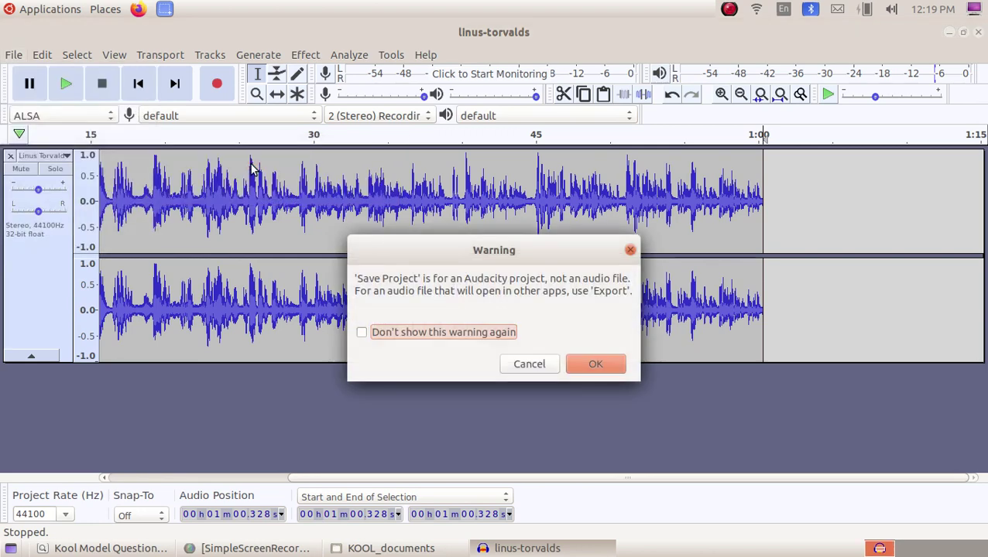
{"action": "left_click", "coordinate": [594, 364]}
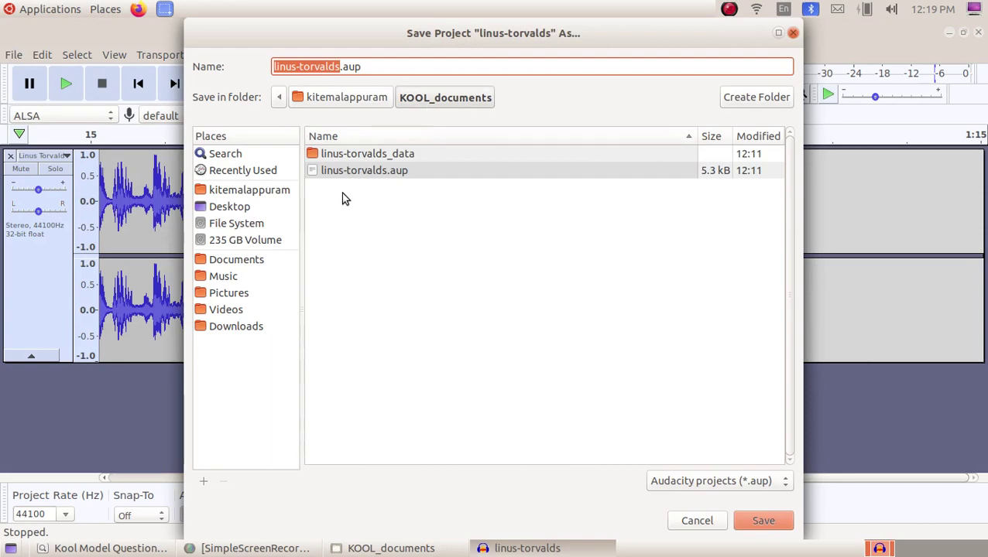
{"action": "left_click", "coordinate": [262, 193]}
{"action": "scroll", "coordinate": [382, 341], "scroll_direction": "down", "scroll_amount": 10}
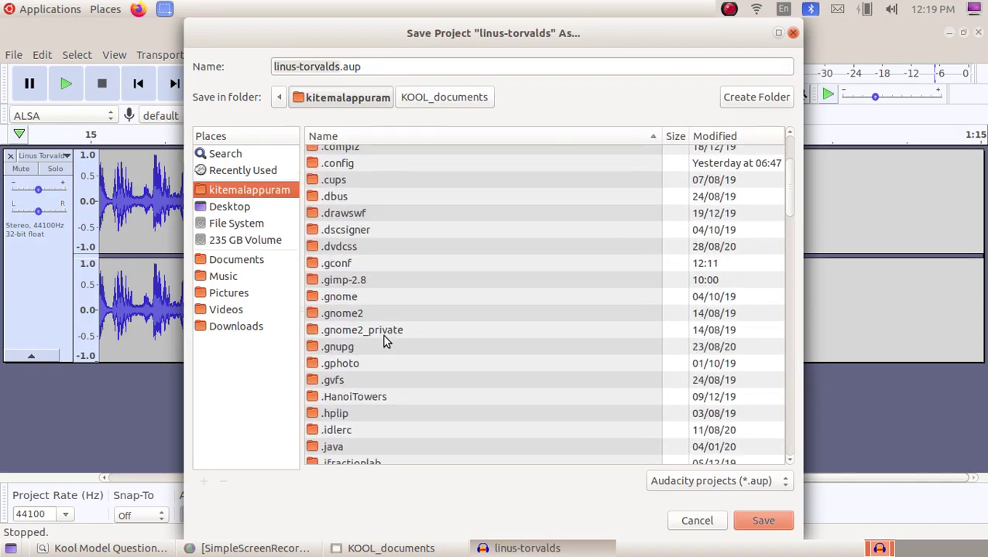
{"action": "scroll", "coordinate": [383, 342], "scroll_direction": "down", "scroll_amount": 5}
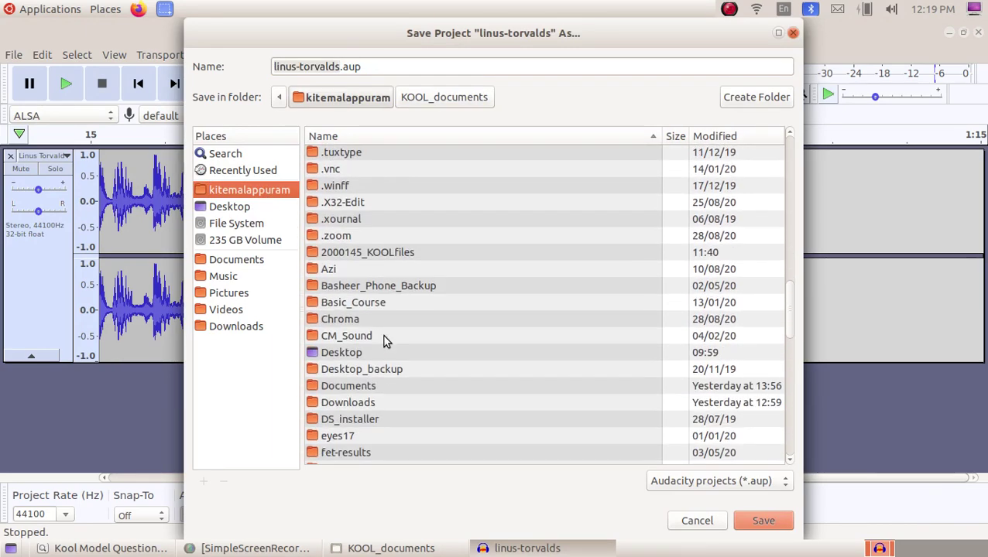
{"action": "double_click", "coordinate": [408, 255]}
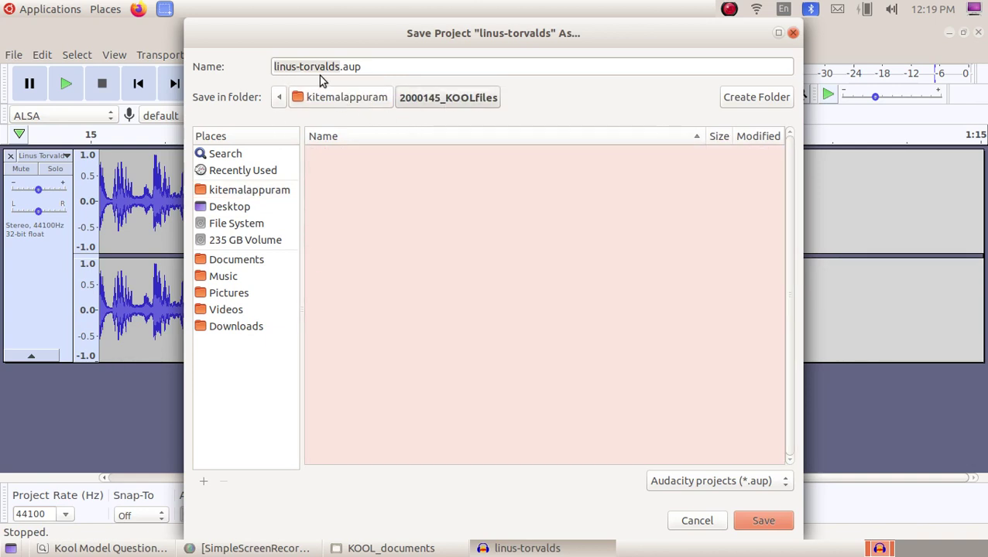
Step: Prefix the project file name linus-torvalds.aup with the register number and an underscore, checking the question document, and save it
{"action": "left_click", "coordinate": [275, 68]}
{"action": "left_click", "coordinate": [103, 548]}
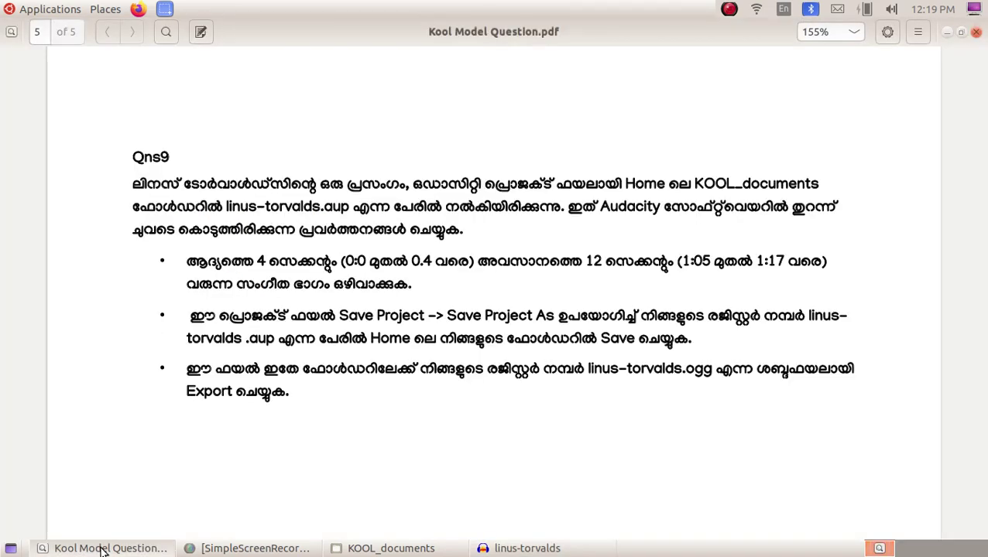
{"action": "left_click", "coordinate": [102, 548]}
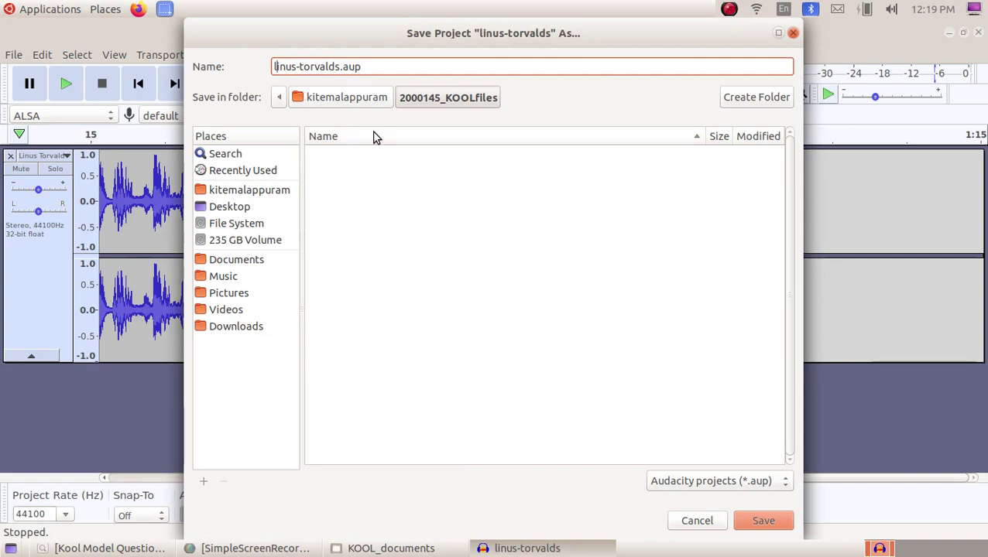
{"action": "type", "text": "200"}
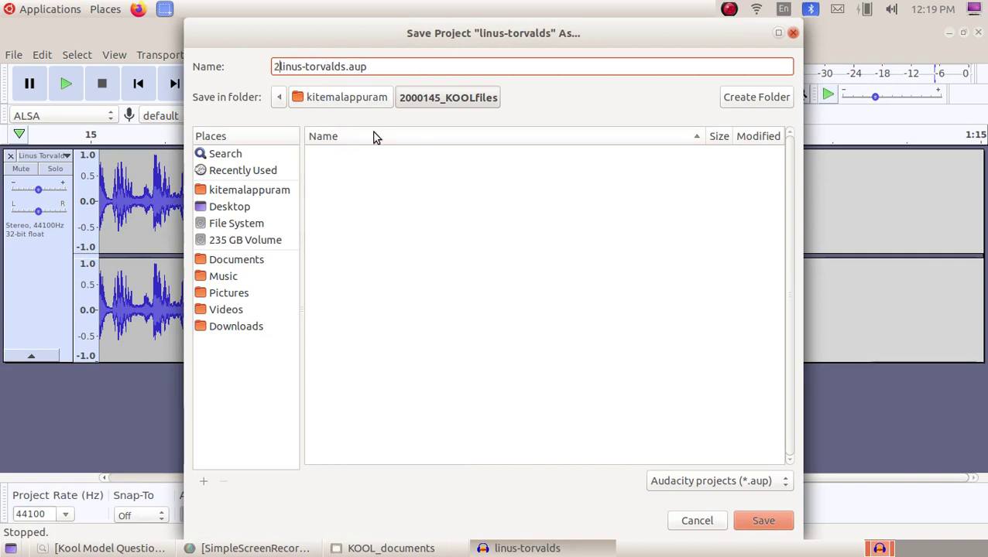
{"action": "type", "text": "0"}
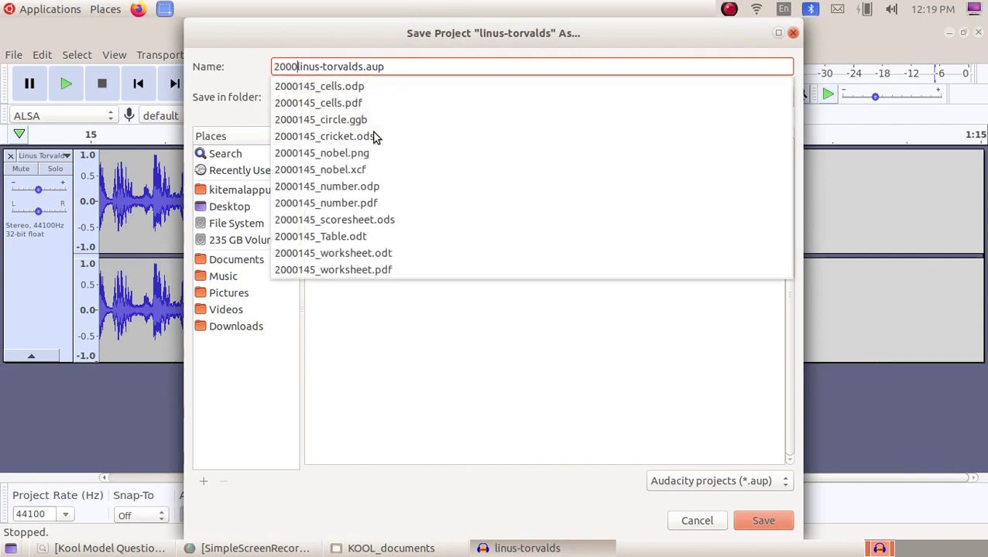
{"action": "type", "text": "145"}
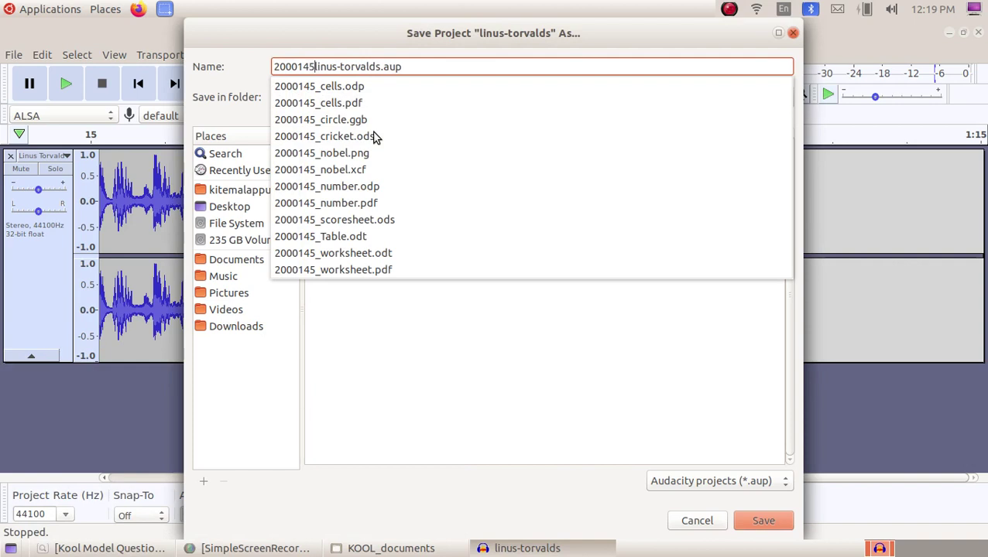
{"action": "type", "text": "_"}
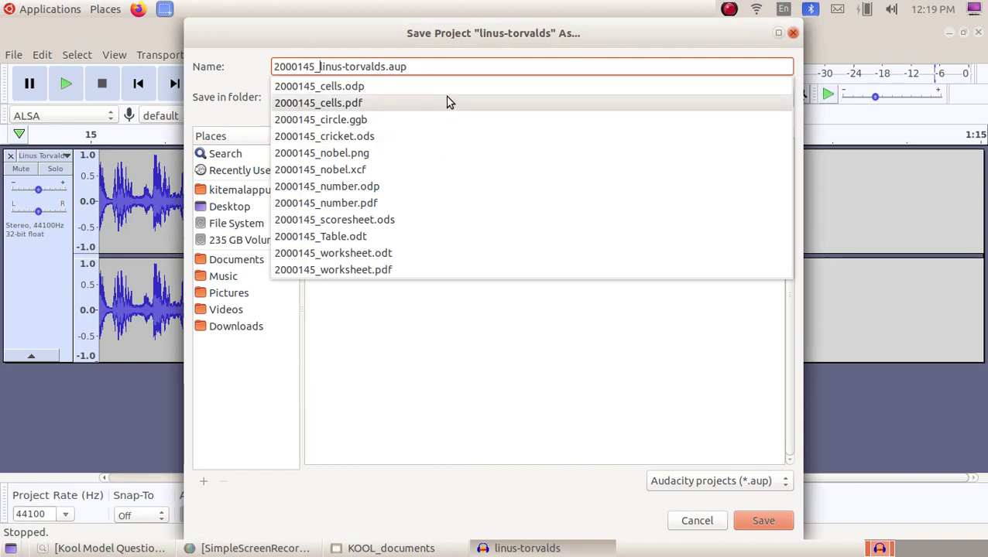
{"action": "key", "text": "Escape"}
{"action": "left_click", "coordinate": [758, 521]}
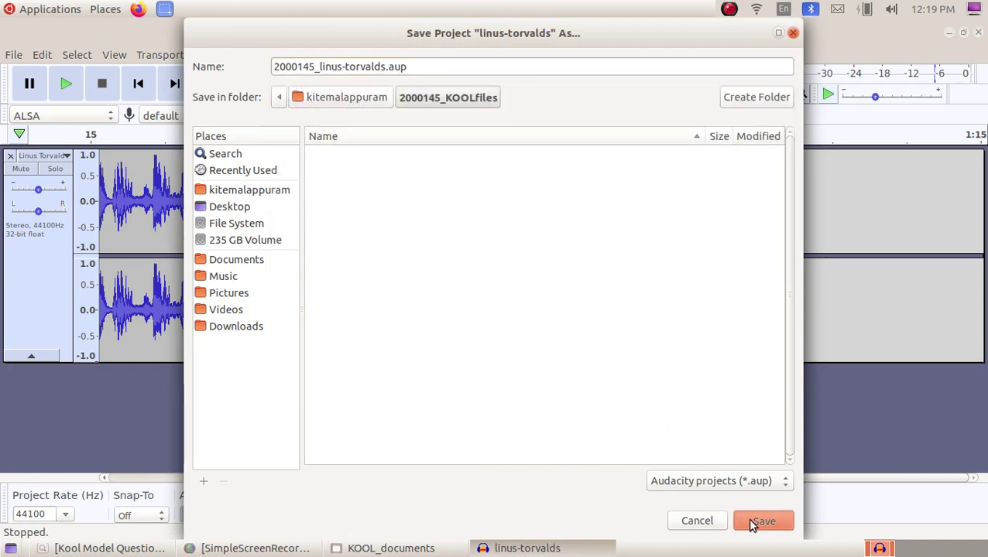
Step: Check the saved project file in the KOOLfiles folder in the file manager and reread the export instruction in the question document
{"action": "left_click", "coordinate": [950, 33]}
{"action": "left_click", "coordinate": [946, 31]}
{"action": "double_click", "coordinate": [44, 65]}
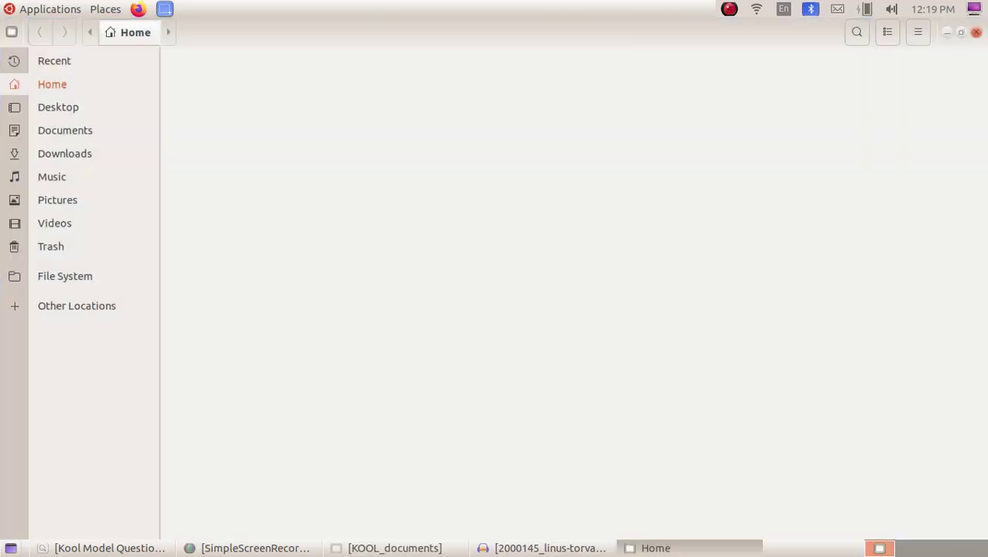
{"action": "double_click", "coordinate": [206, 82]}
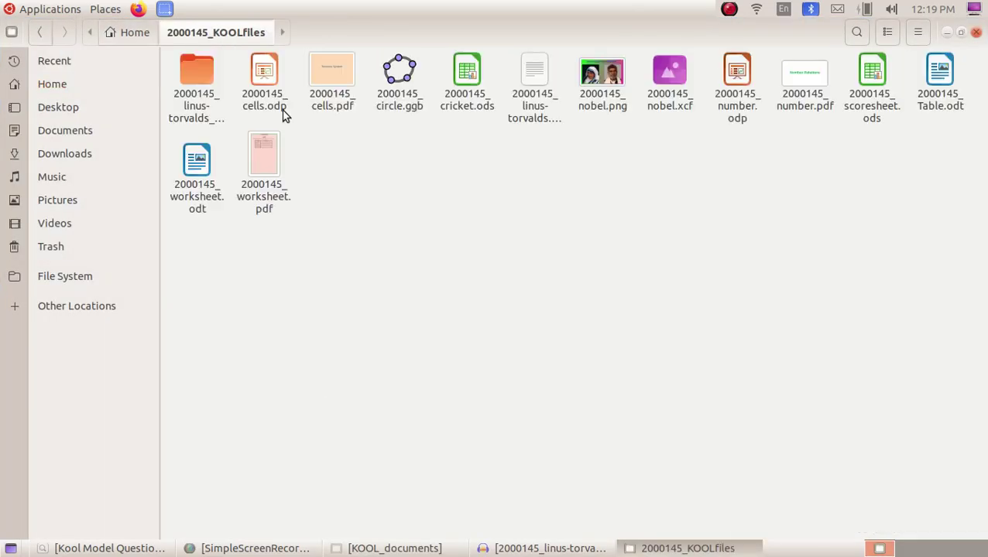
{"action": "left_click", "coordinate": [540, 131]}
{"action": "left_click", "coordinate": [542, 175]}
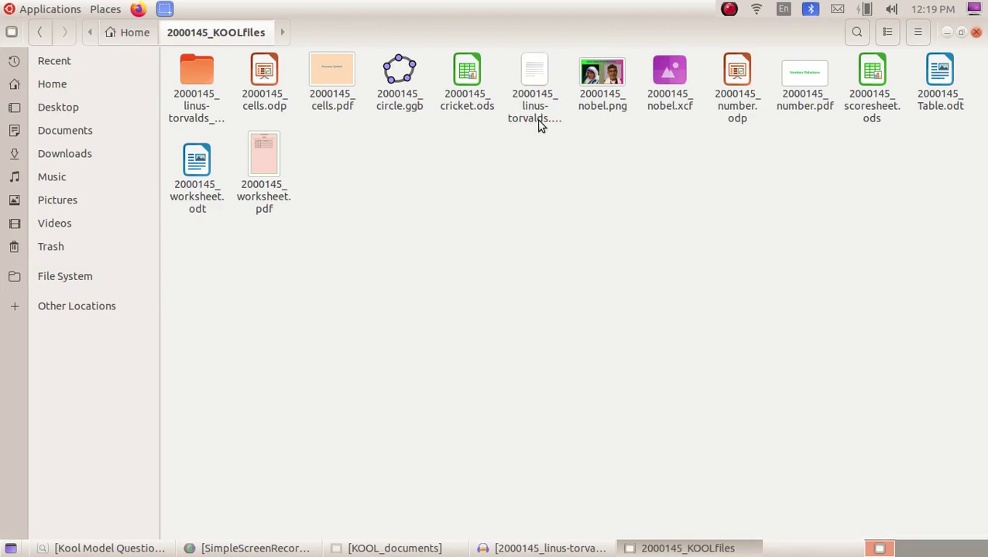
{"action": "left_click", "coordinate": [538, 127]}
{"action": "left_click", "coordinate": [544, 199]}
{"action": "left_click", "coordinate": [109, 548]}
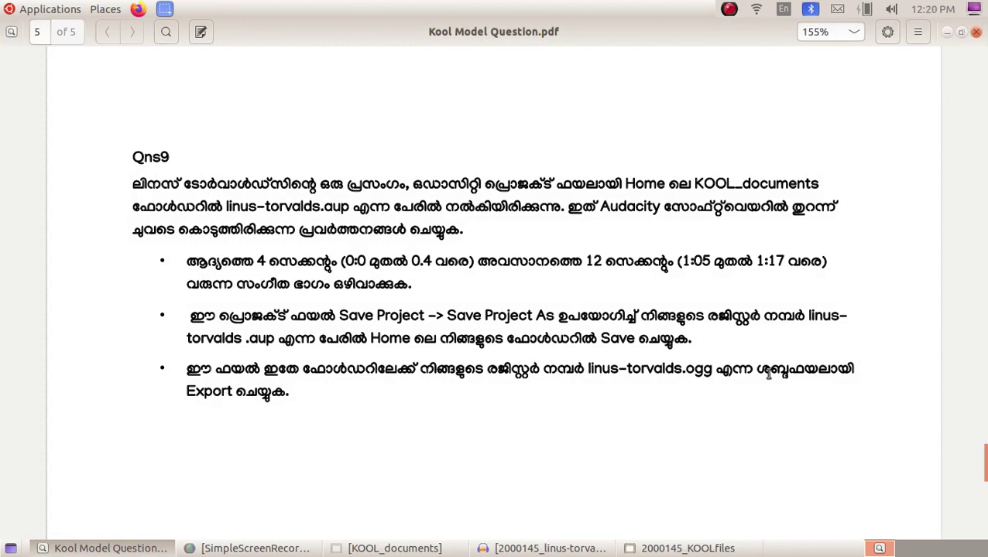
{"action": "left_click", "coordinate": [546, 548]}
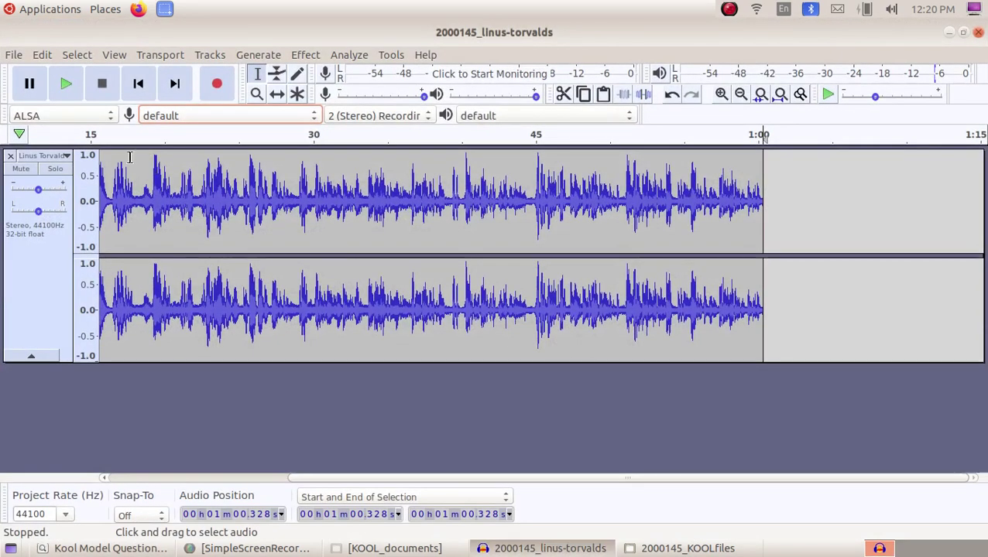
Step: Export the audio as an OGG file at quality 5 into the register-number KOOLfiles folder, keeping the project's name and blank metadata tags
{"action": "left_click", "coordinate": [13, 54]}
{"action": "mouse_move", "coordinate": [67, 167]}
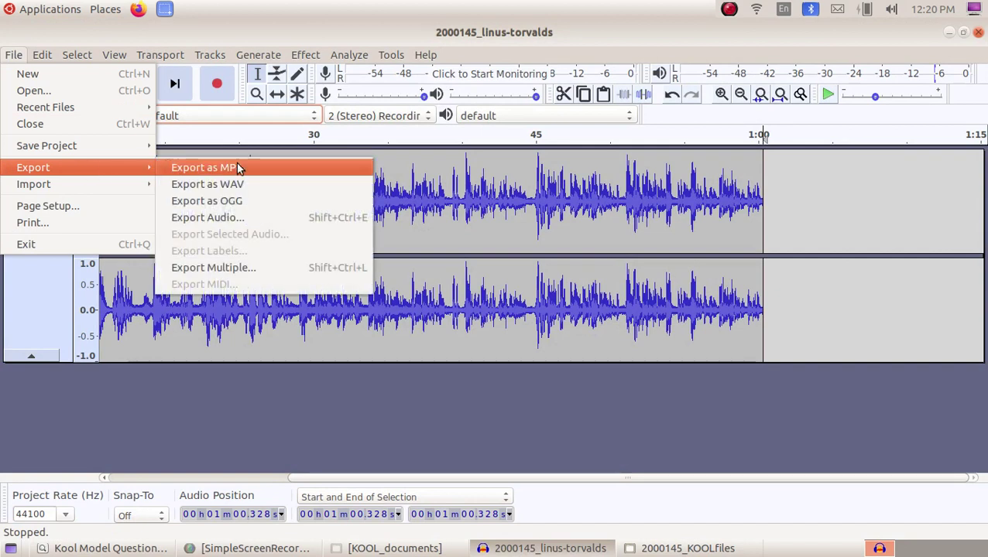
{"action": "left_click", "coordinate": [280, 203]}
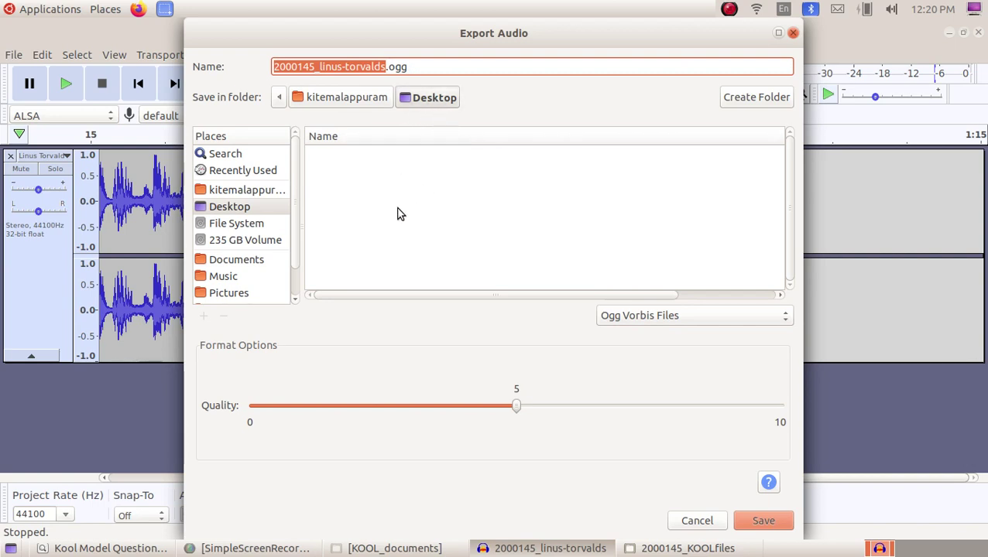
{"action": "left_click", "coordinate": [261, 196]}
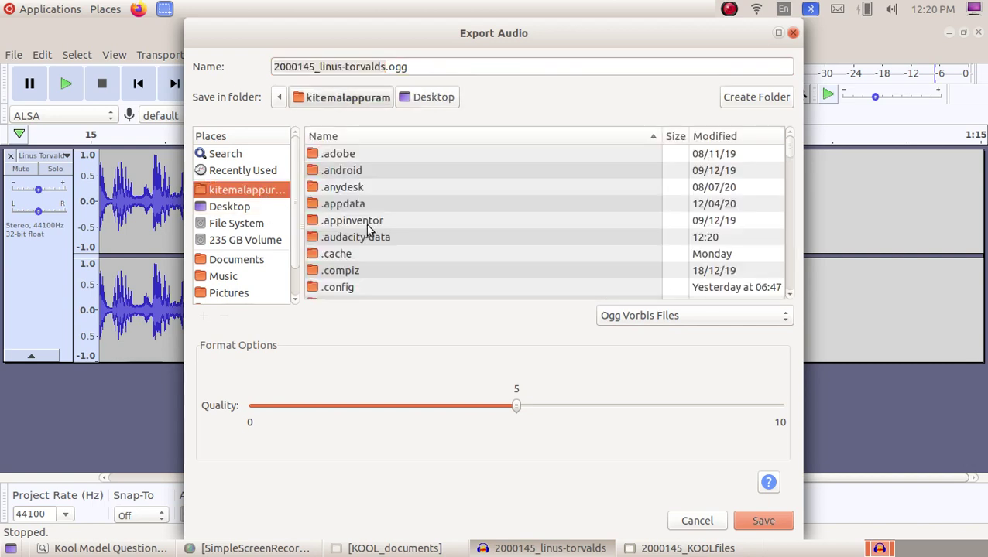
{"action": "scroll", "coordinate": [370, 226], "scroll_direction": "down", "scroll_amount": 7}
{"action": "scroll", "coordinate": [374, 226], "scroll_direction": "down", "scroll_amount": 15}
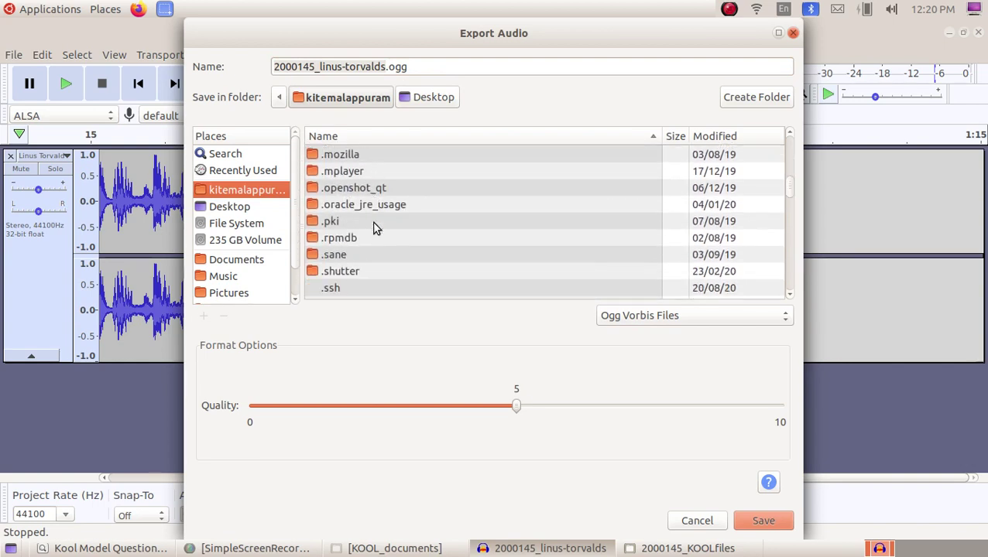
{"action": "scroll", "coordinate": [374, 226], "scroll_direction": "down", "scroll_amount": 2}
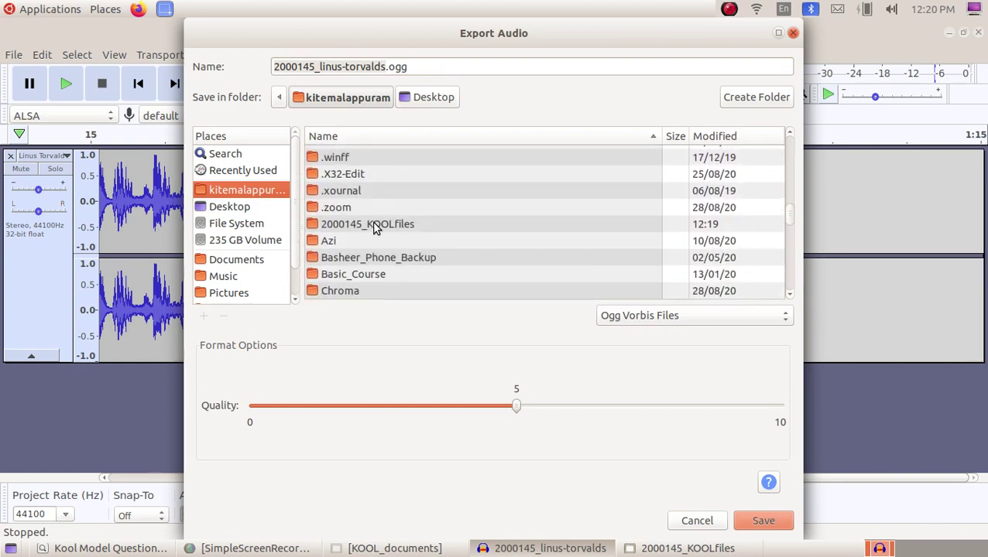
{"action": "double_click", "coordinate": [375, 226]}
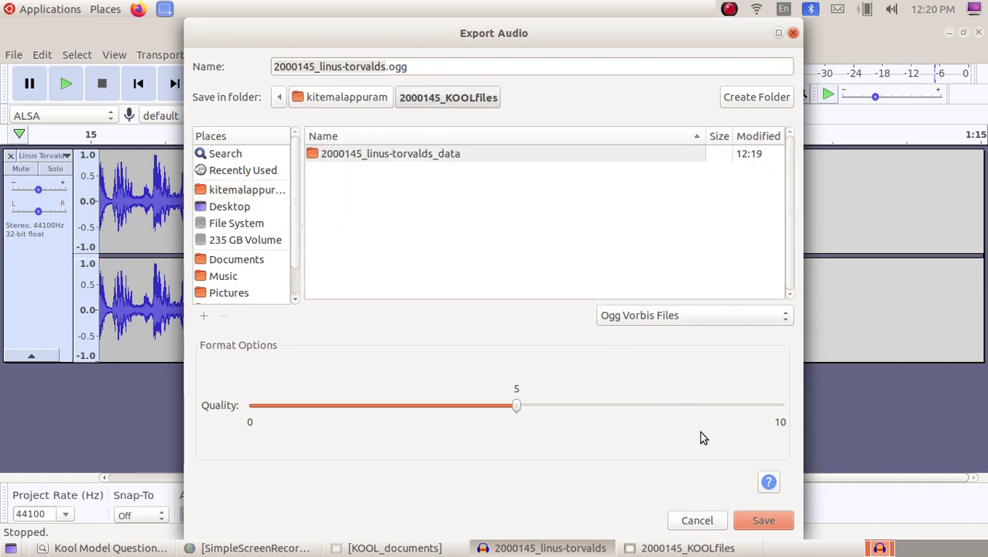
{"action": "left_click", "coordinate": [761, 521]}
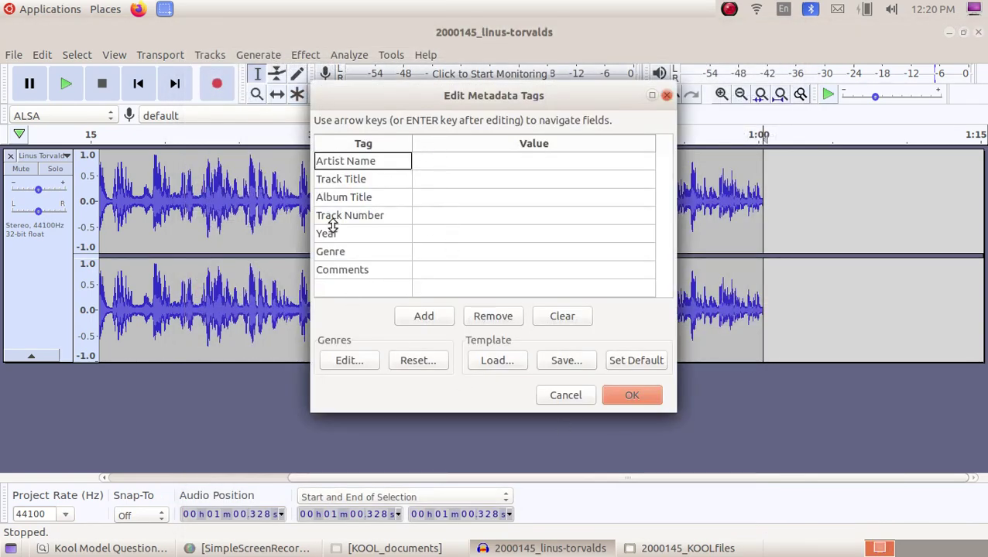
{"action": "left_click", "coordinate": [632, 393]}
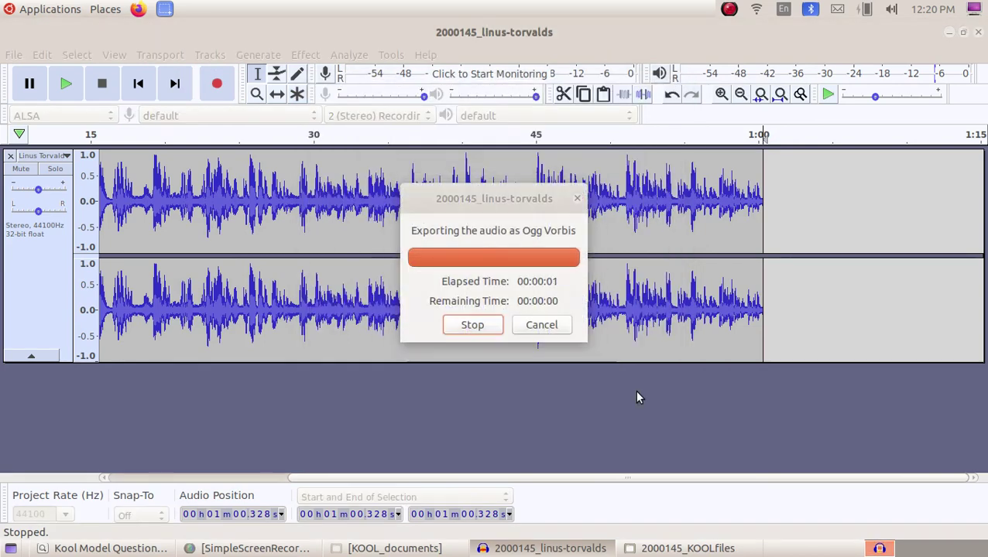
Step: Find the exported OGG file in the KOOLfiles folder, play its first seconds in Audacious and stop playback
{"action": "left_click", "coordinate": [949, 34]}
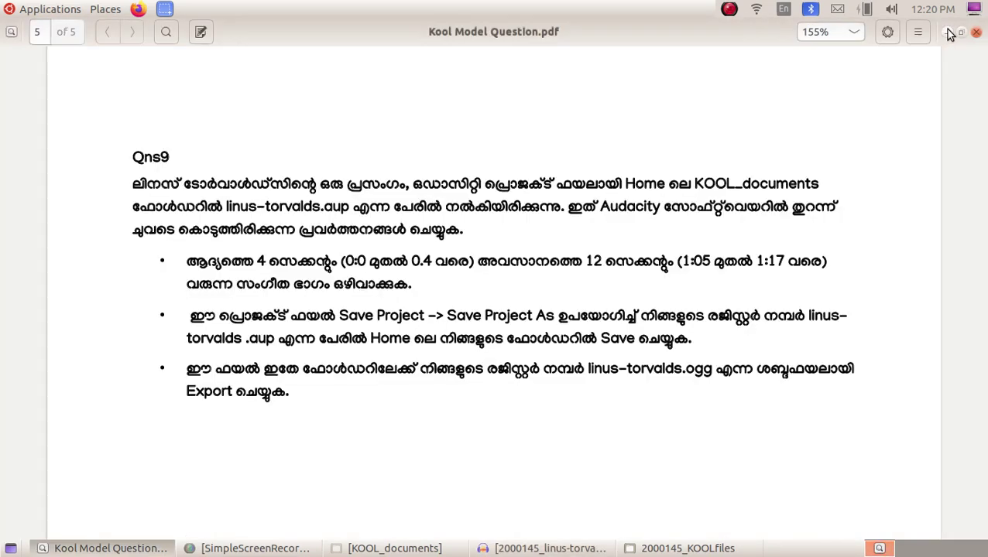
{"action": "left_click", "coordinate": [949, 33]}
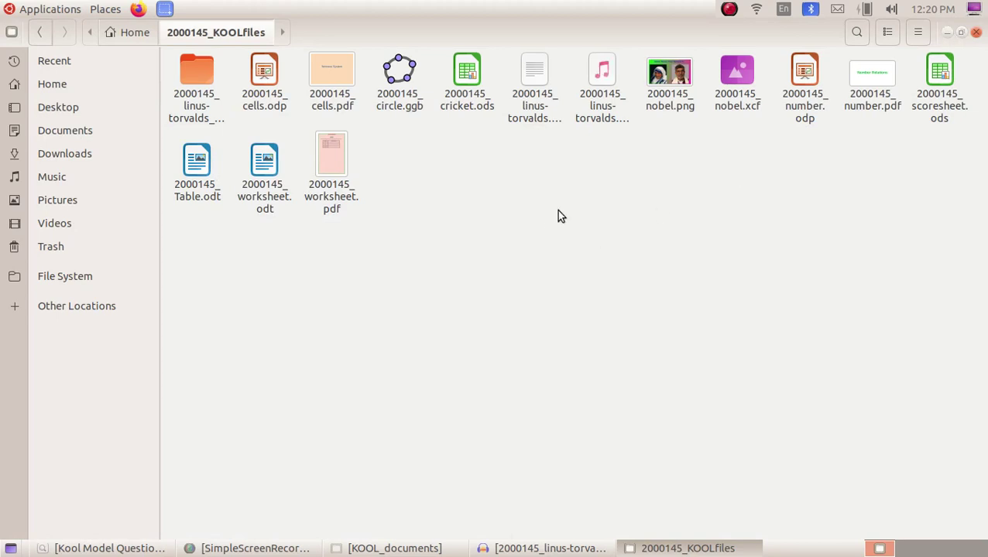
{"action": "left_click", "coordinate": [602, 122]}
{"action": "left_click", "coordinate": [612, 186]}
{"action": "left_click", "coordinate": [607, 136]}
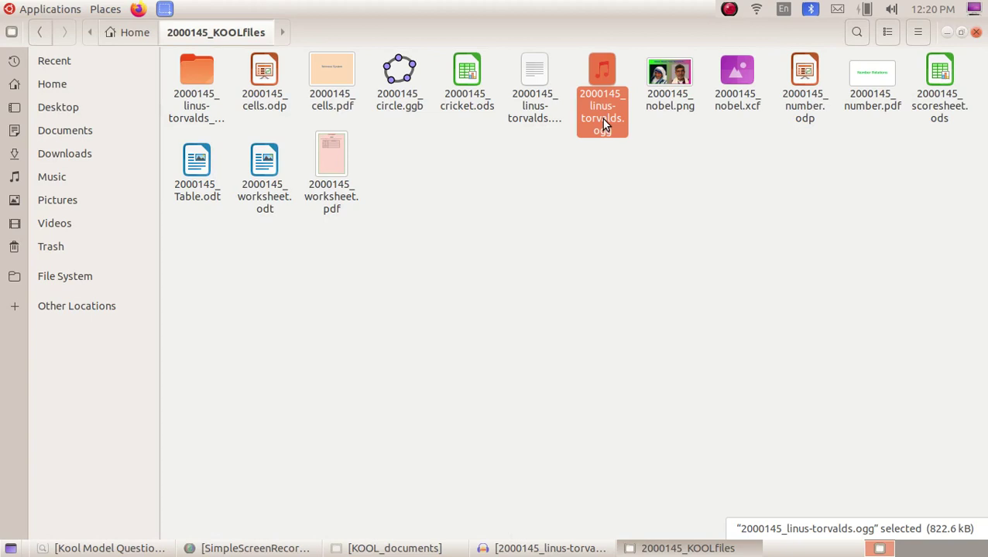
{"action": "double_click", "coordinate": [601, 119]}
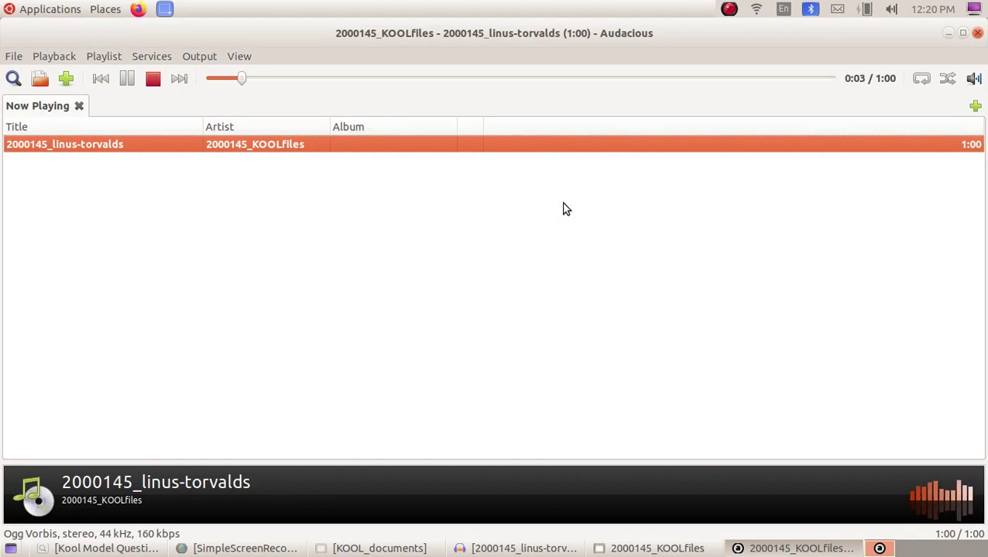
{"action": "left_click", "coordinate": [153, 80]}
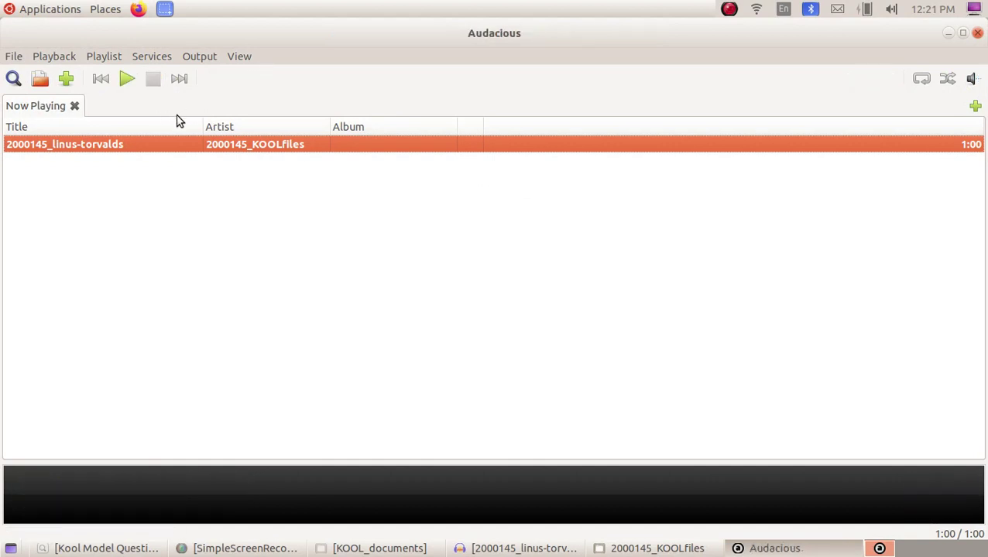